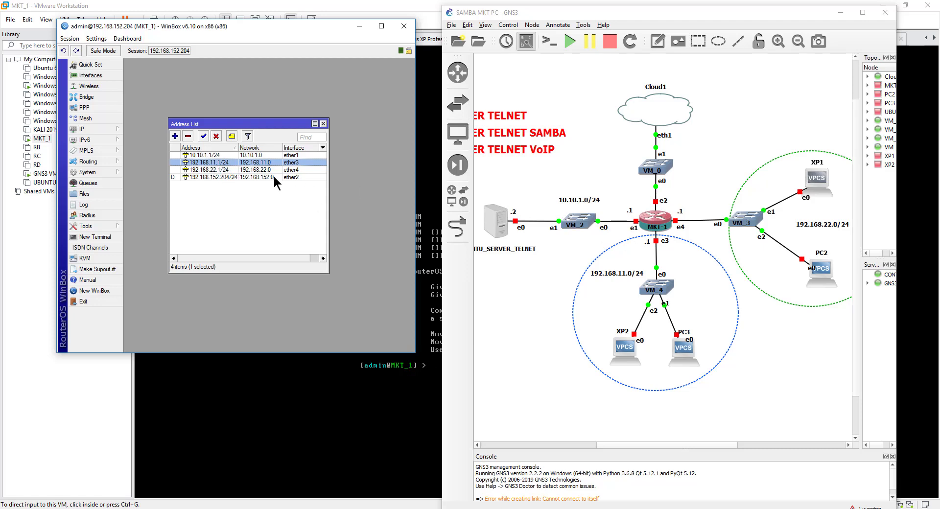
left_click(240, 169)
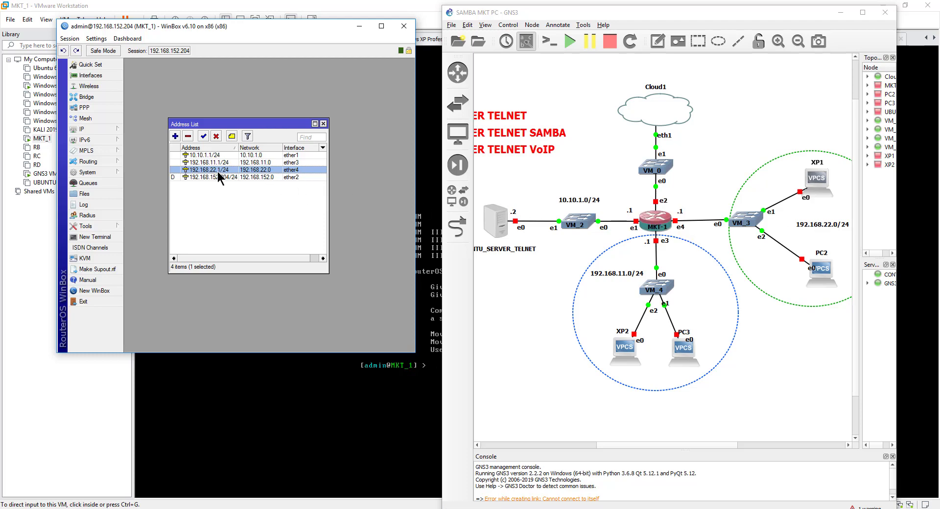
left_click(186, 177)
left_click(87, 129)
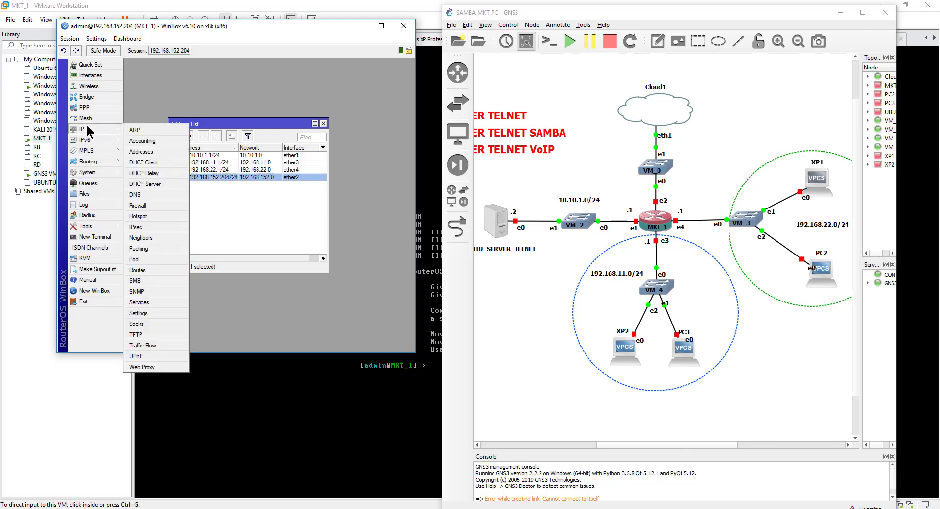
left_click(140, 161)
double_click(230, 172)
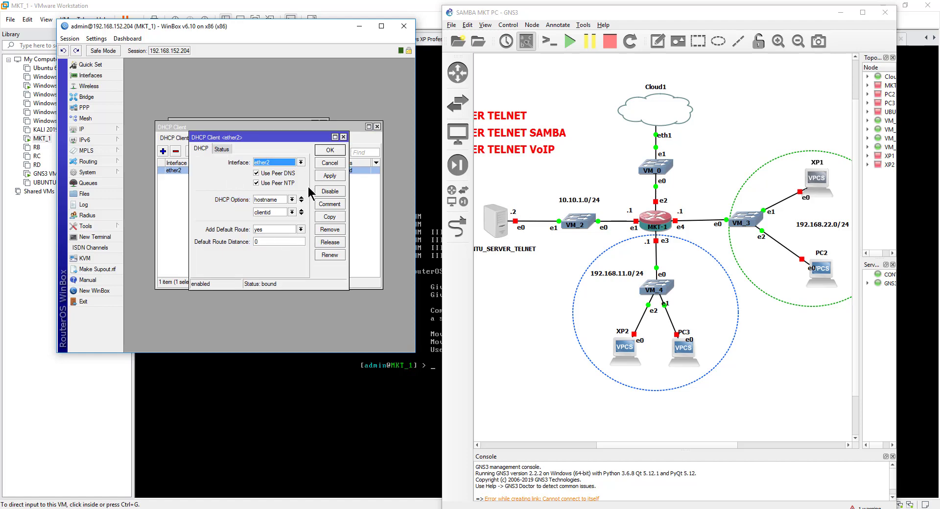
left_click(221, 149)
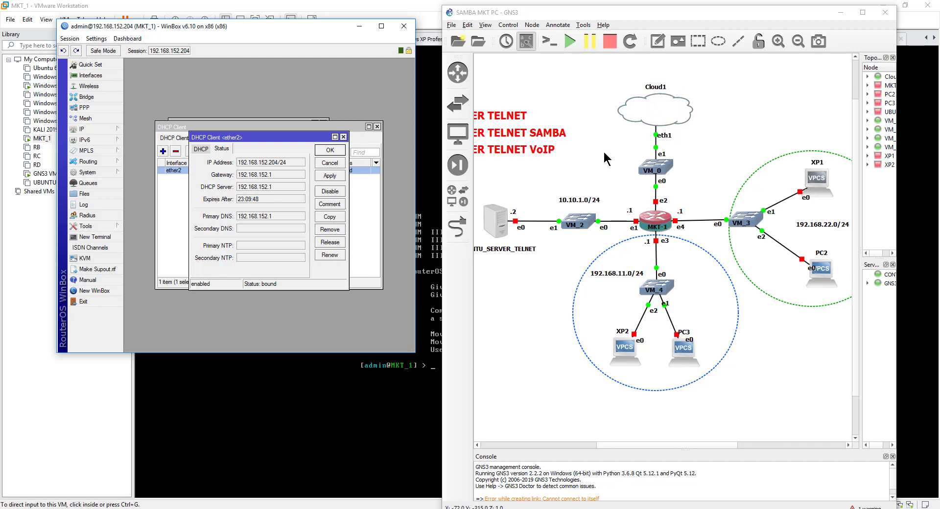
left_click(330, 151)
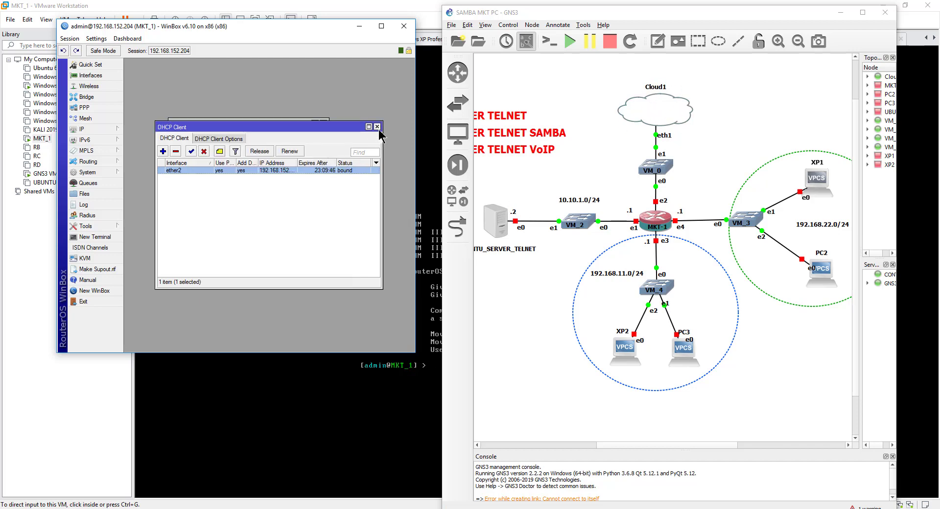
left_click(377, 126)
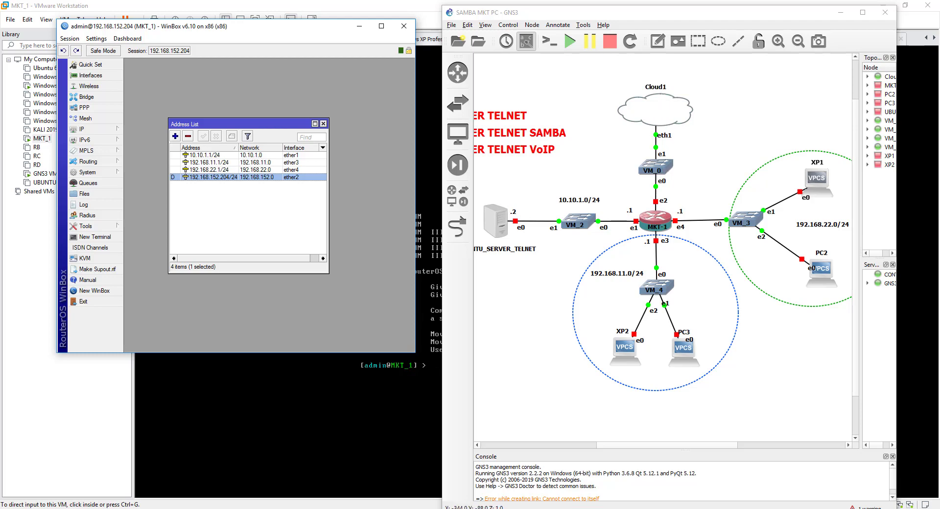
Step: Launch Adobe Illustrator from the applications list and bring WinBox back to the front
key("super")
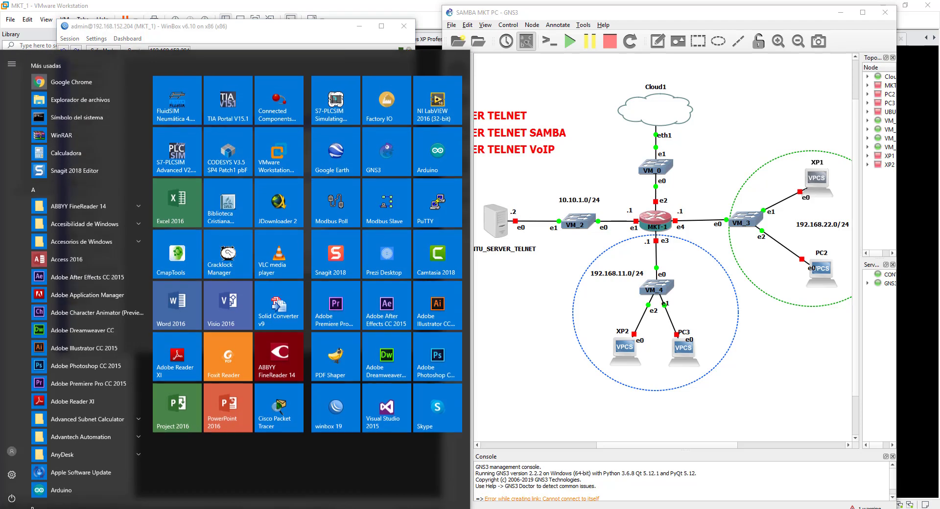
left_click(436, 301)
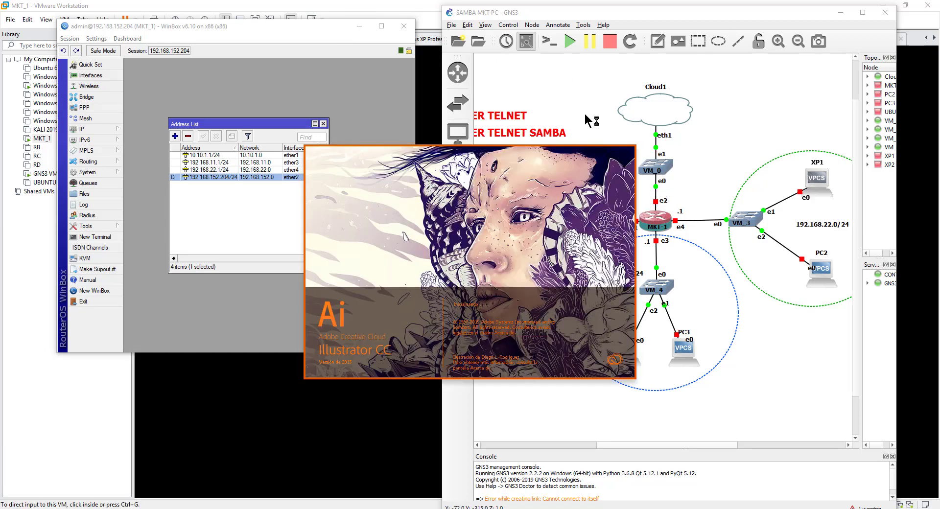
left_click(401, 113)
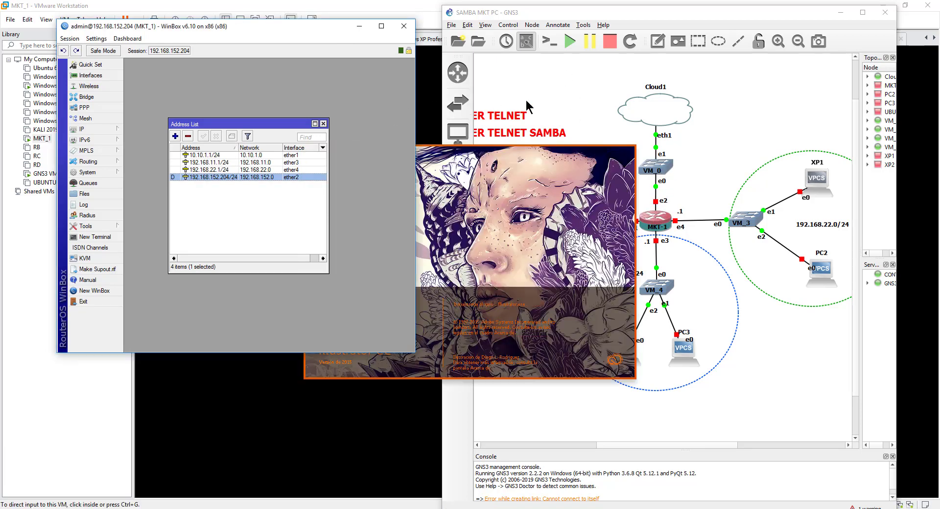
Step: Scroll the GNS3 topology left to show the SERVER TELNET labels, then bring up VMware Workstation
left_click(527, 19)
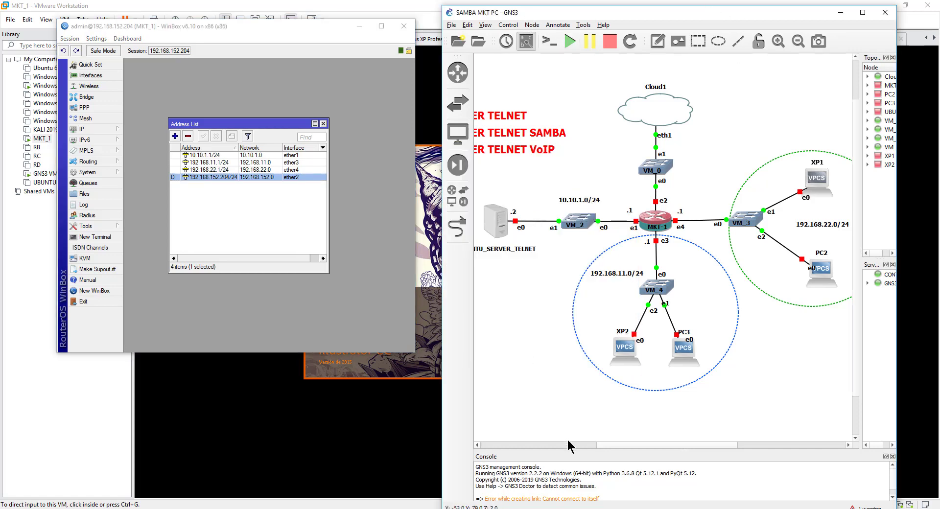
left_click_drag(620, 445, 589, 446)
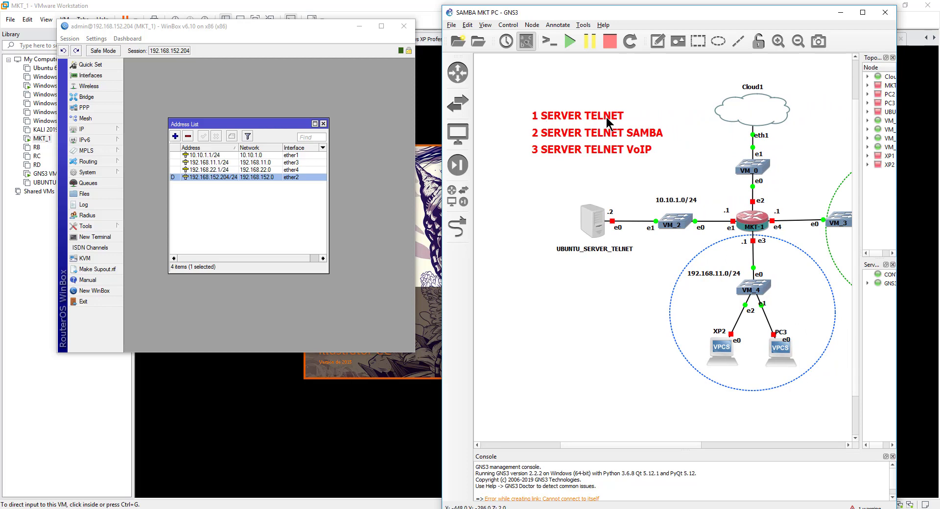
left_click(92, 410)
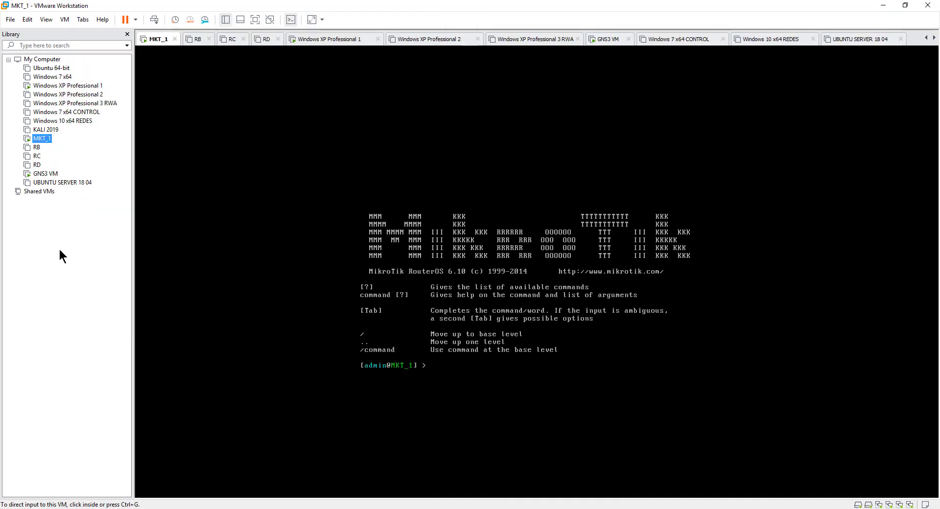
Step: Open the UBUNTU SERVER 18 04 VM tab showing 1 GB memory, 2 processors, 20 GB disk, VMnet2
left_click(62, 183)
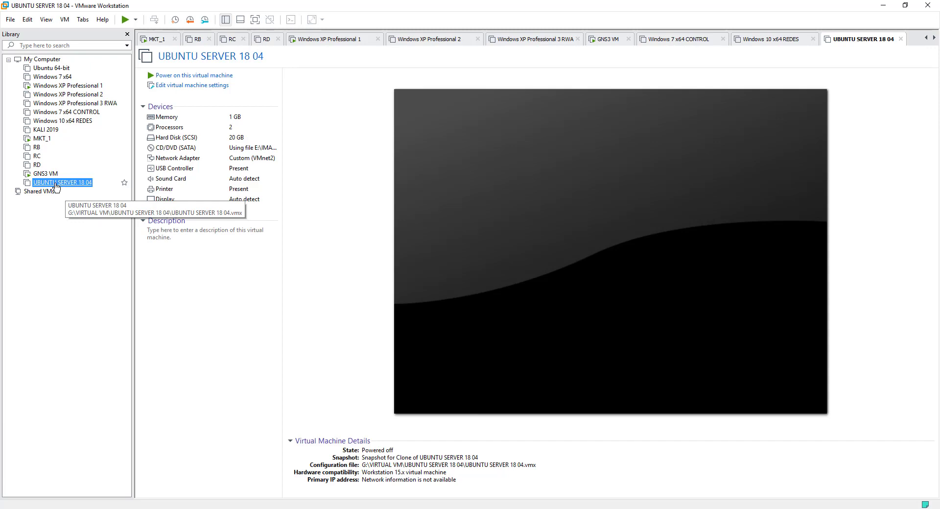
Step: Choose Manage > Clone... from the UBUNTU SERVER 18 04 Library context menu
right_click(56, 186)
mouse_move(108, 252)
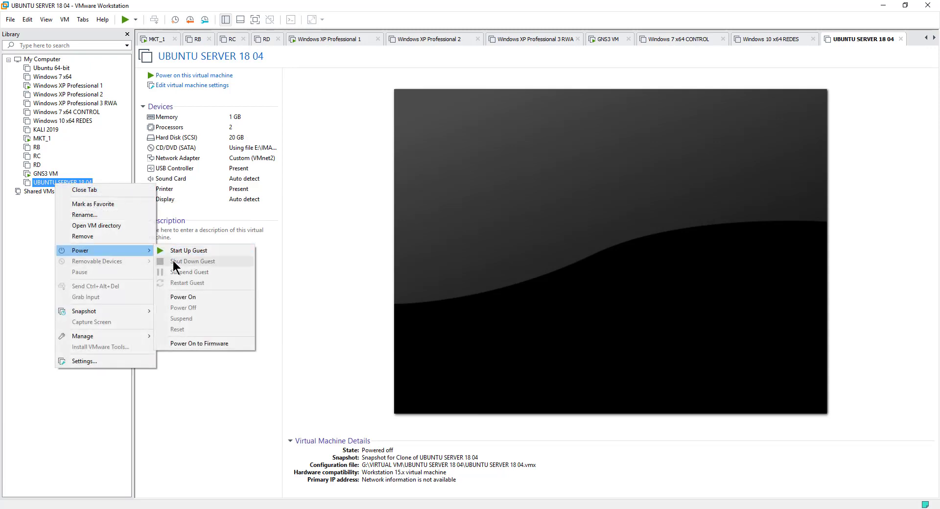
left_click(55, 246)
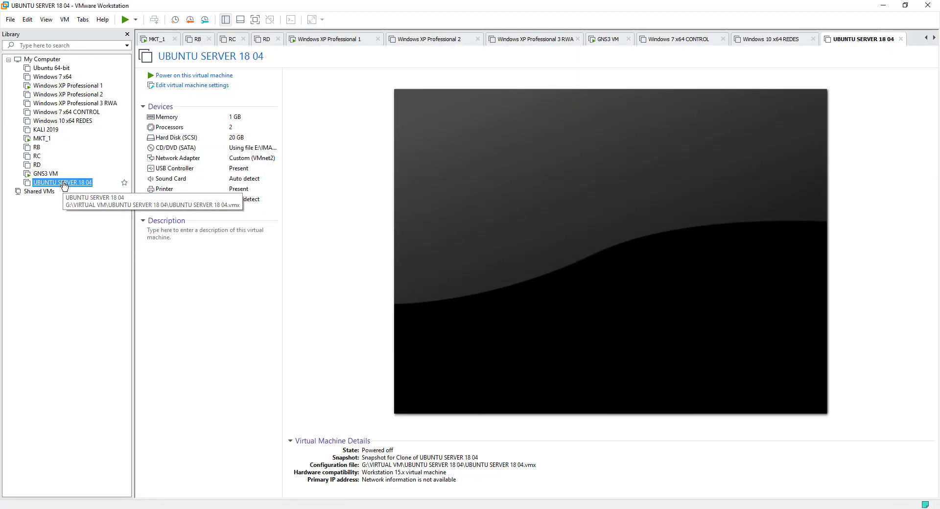
right_click(63, 185)
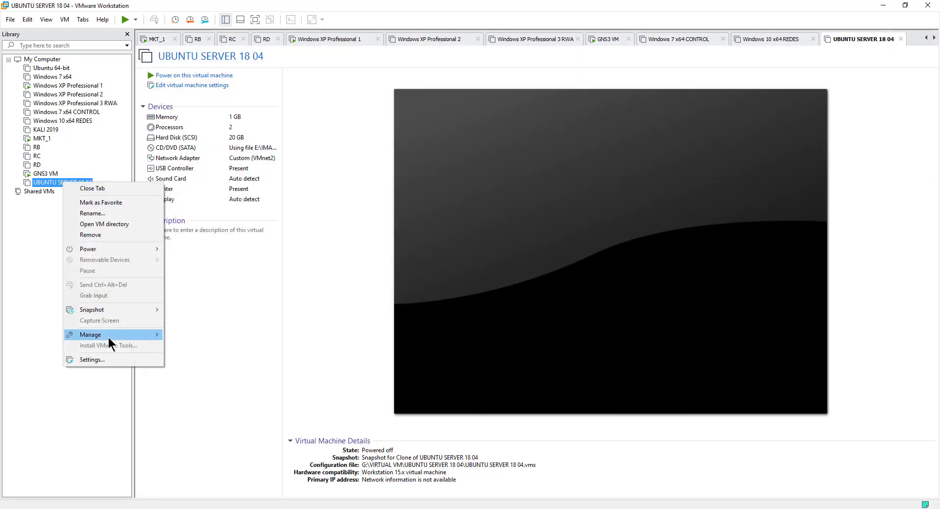
mouse_move(108, 337)
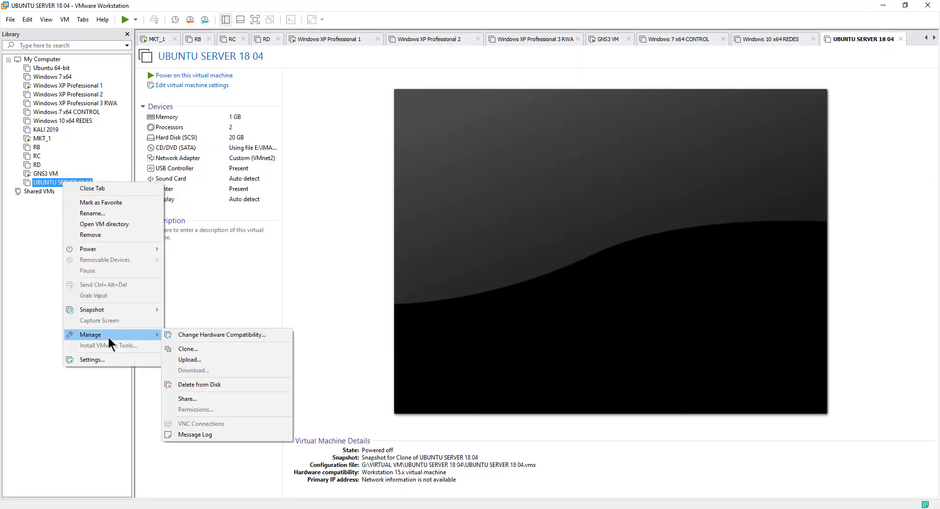
left_click(191, 349)
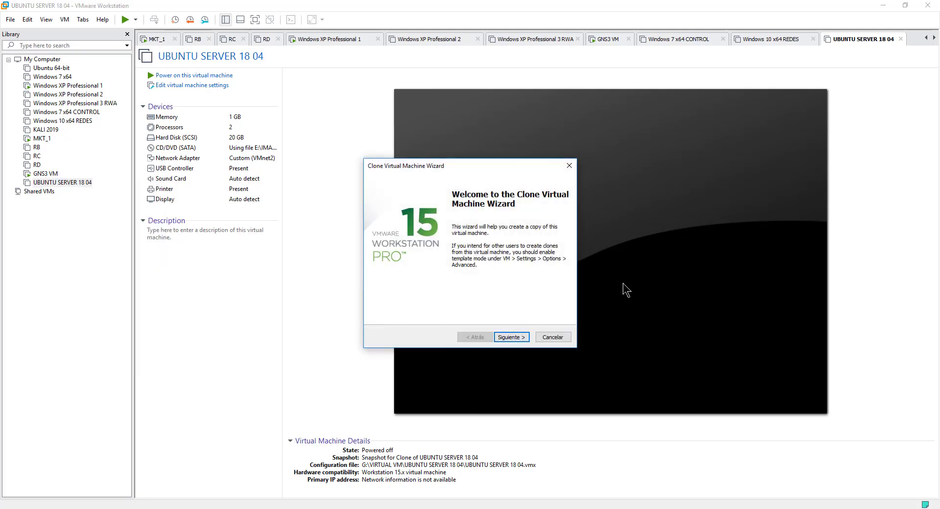
Step: Pass the clone wizard's welcome page and keep 'The current state in the virtual machine' as source
left_click(507, 337)
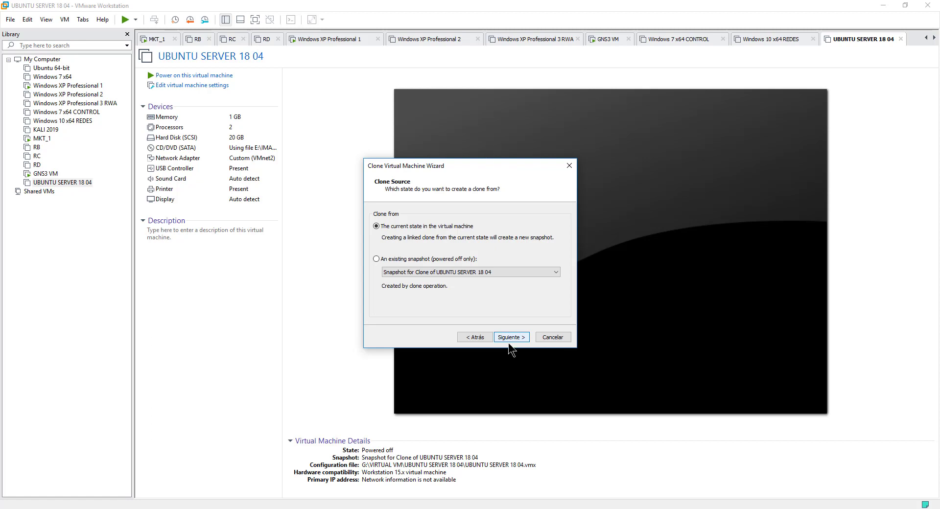
left_click(511, 337)
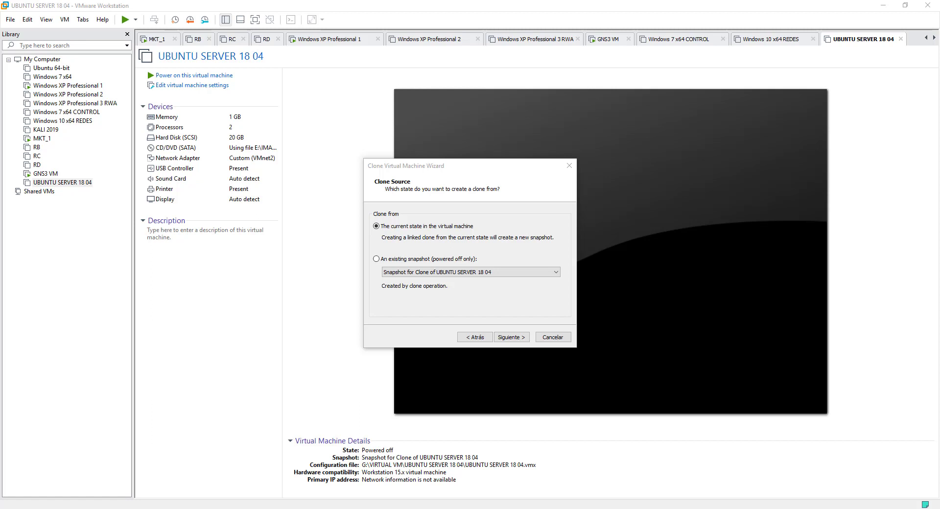
left_click(398, 224)
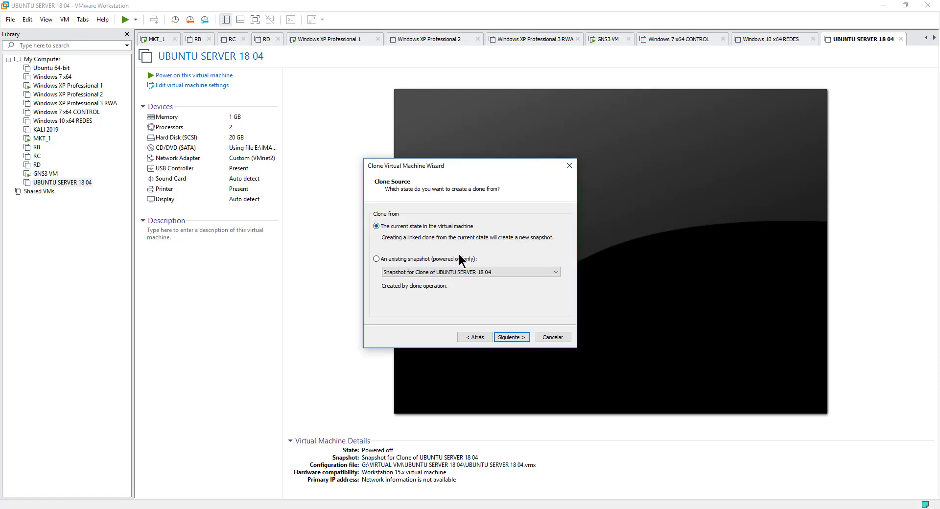
left_click(505, 336)
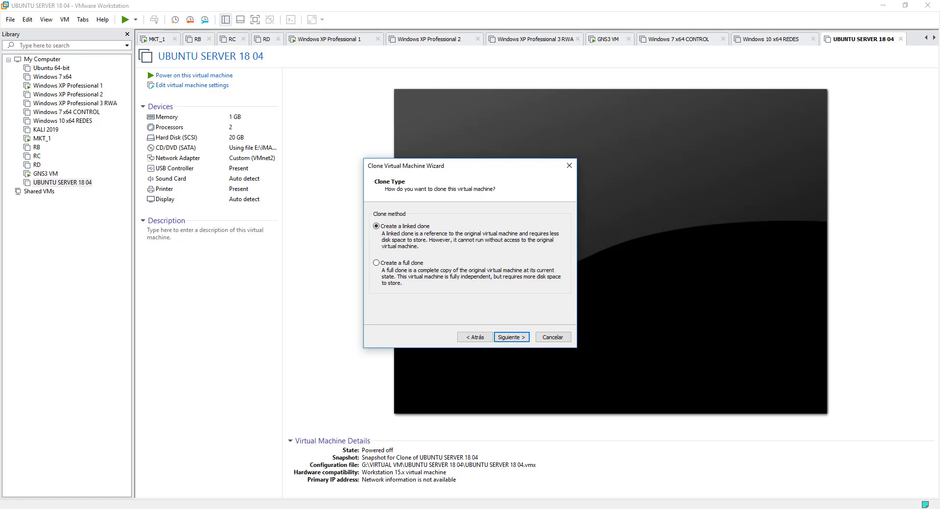
Step: Pick 'Create a full clone' instead of a linked clone and advance to the naming page
left_click_drag(536, 165, 450, 166)
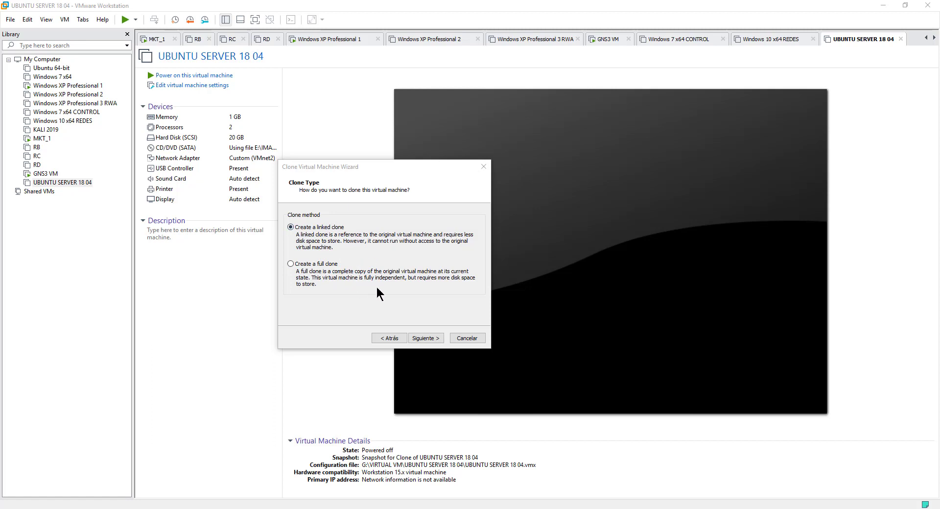
left_click(300, 265)
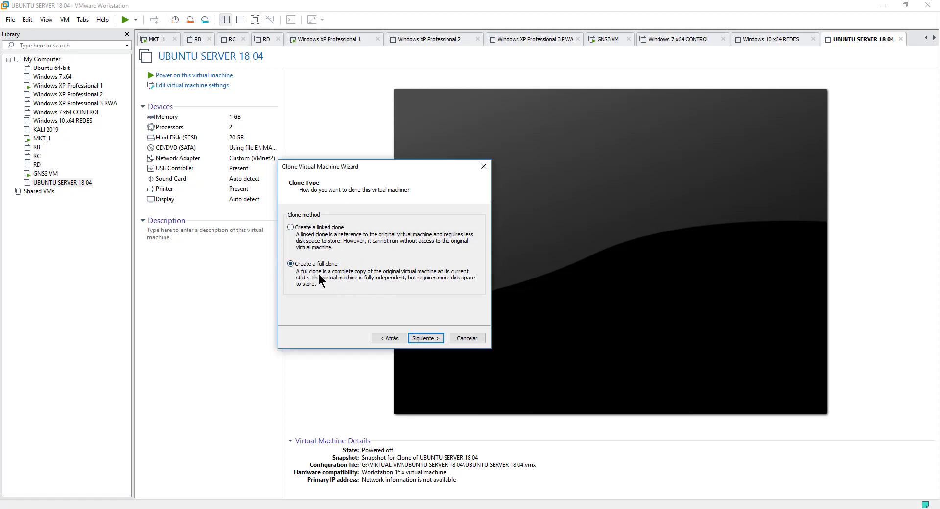
left_click(423, 339)
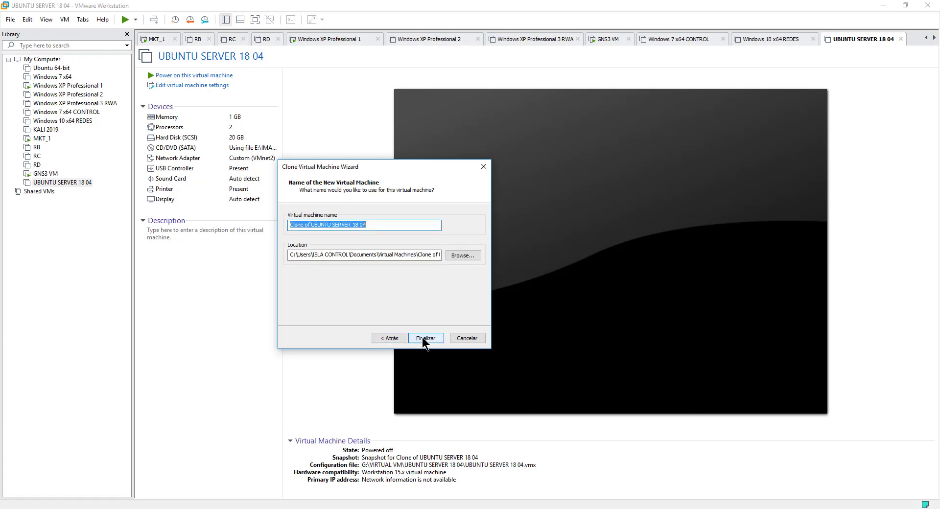
Step: Open the Buscar carpeta location browser and expand drive UNIDAD (G:)
left_click(466, 254)
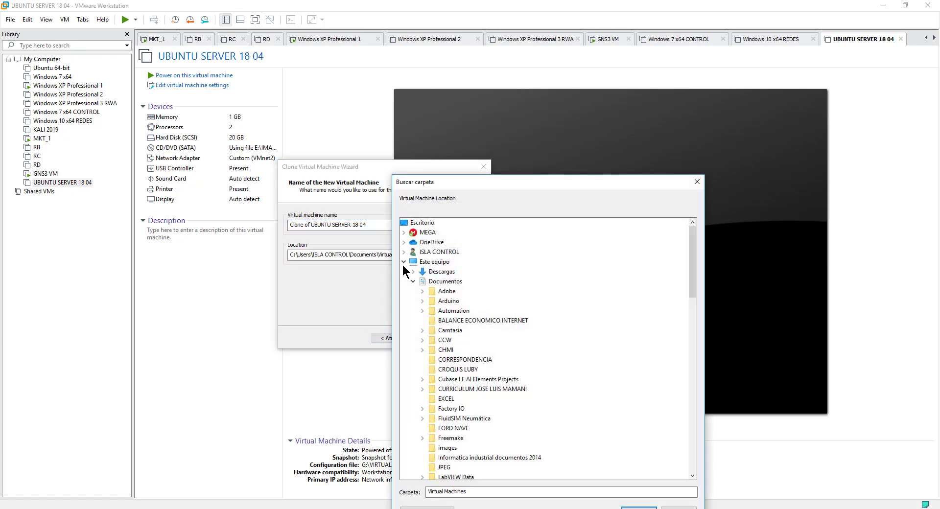
left_click(413, 282)
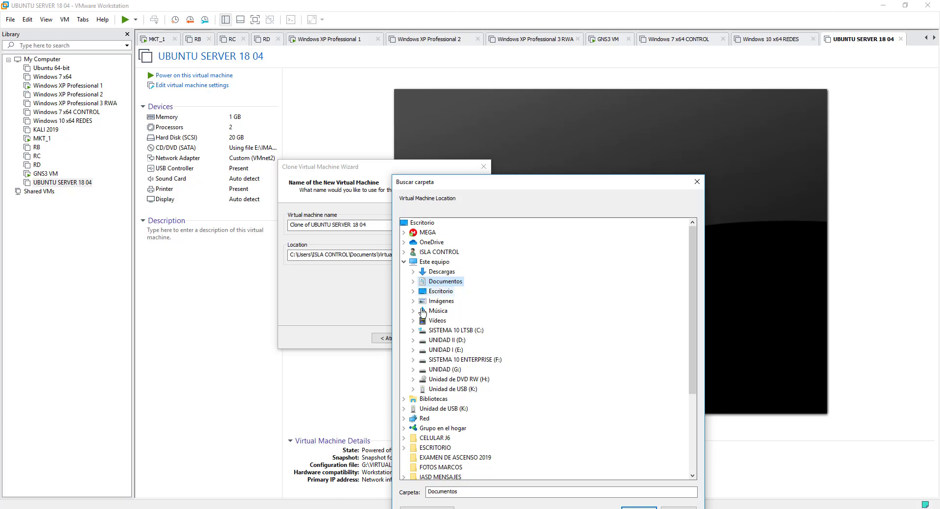
left_click(413, 369)
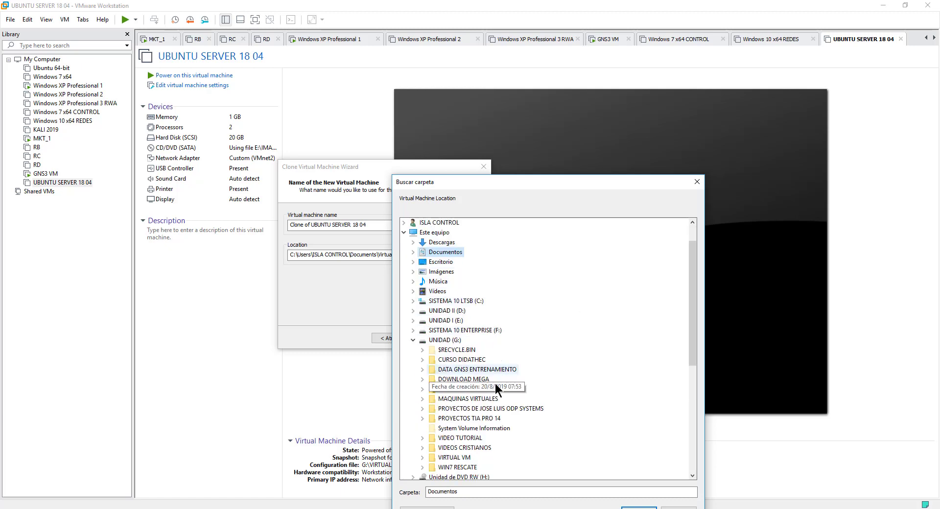
scroll(499, 392, "down", 1)
scroll(498, 392, "down", 4)
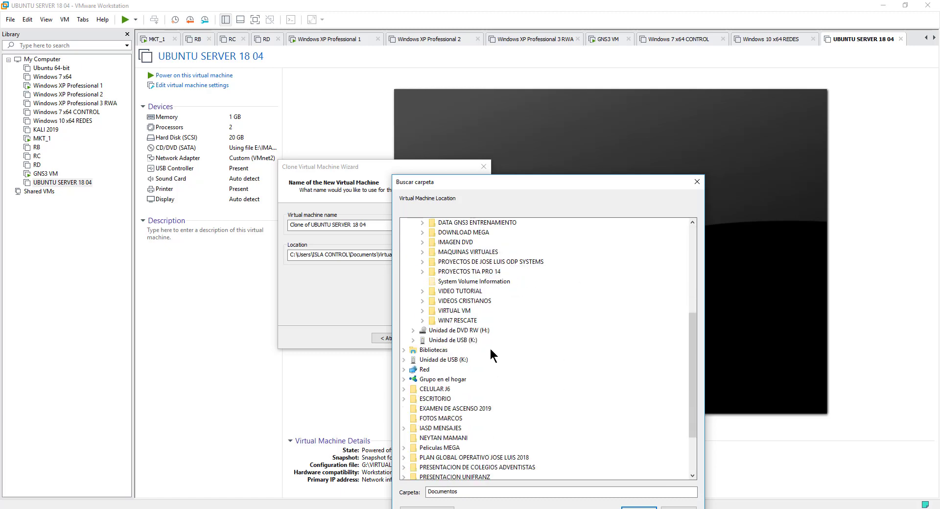
scroll(494, 351, "down", 1)
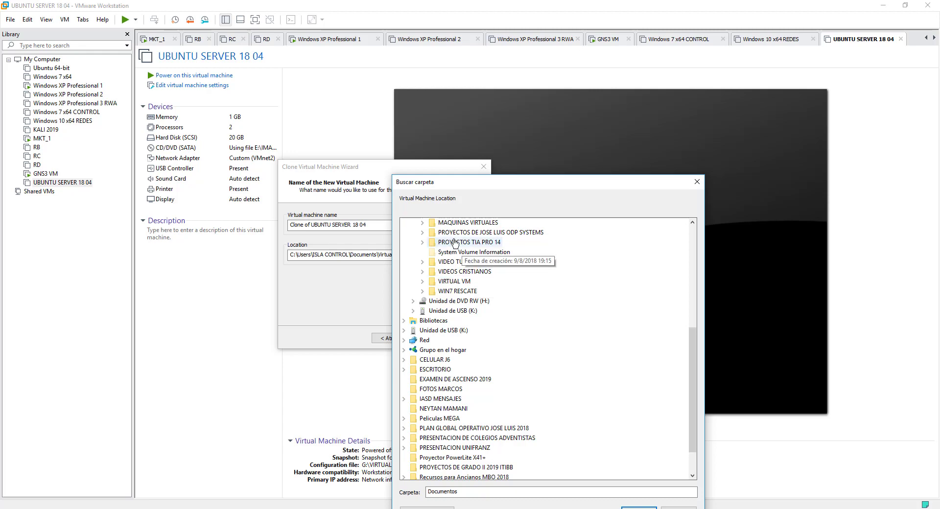
Step: Browse into G:\VIRTUAL VM and select the UBUNTU SERVER 18 04 A folder
left_click(423, 223)
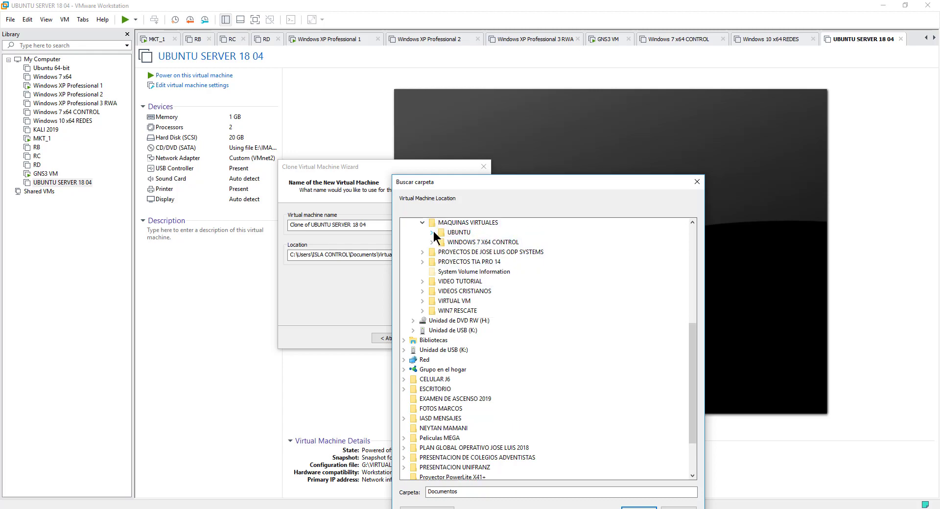
left_click(432, 233)
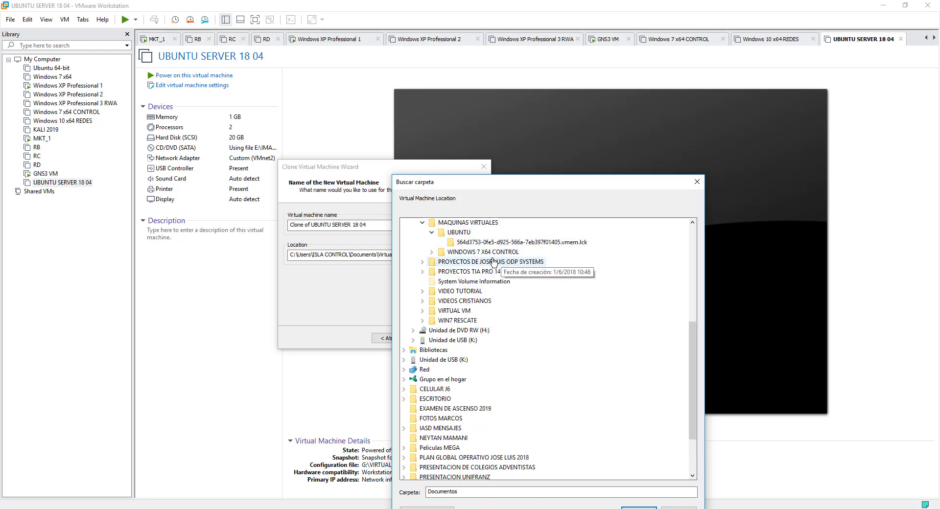
left_click(422, 312)
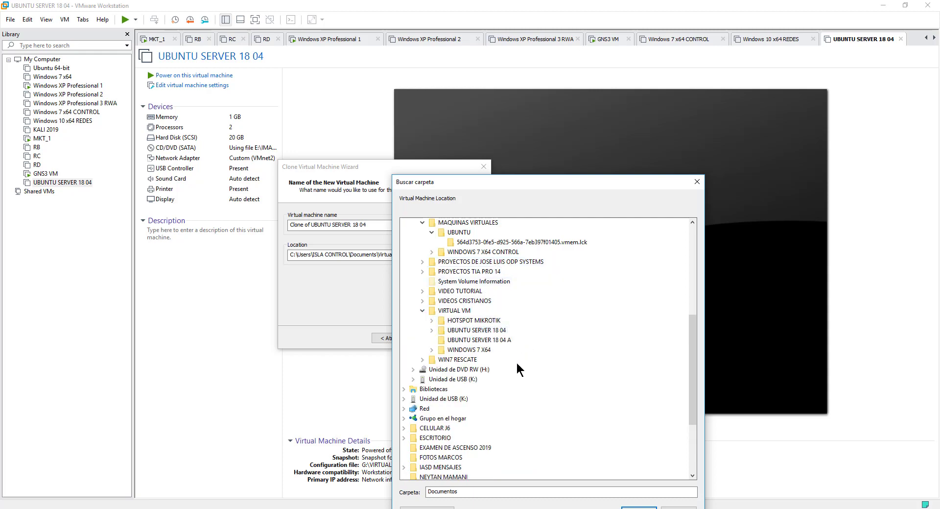
left_click(478, 331)
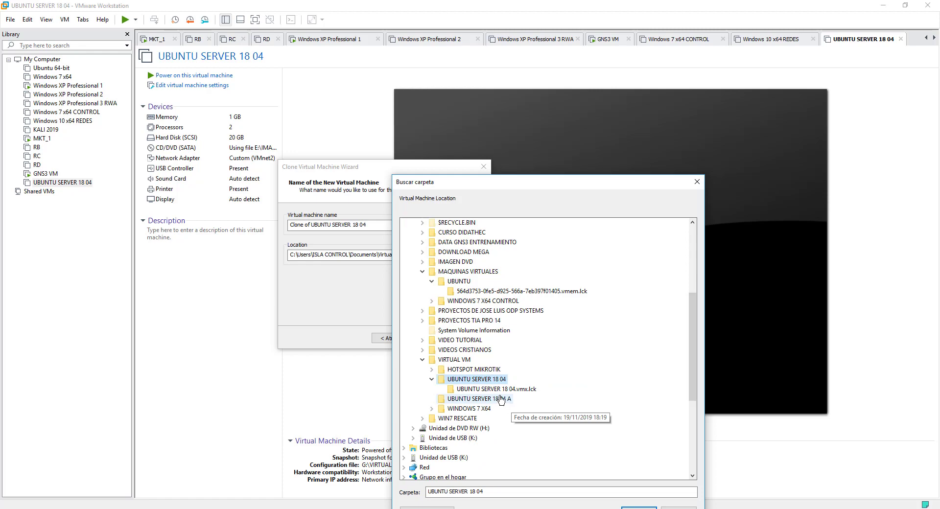
left_click(432, 380)
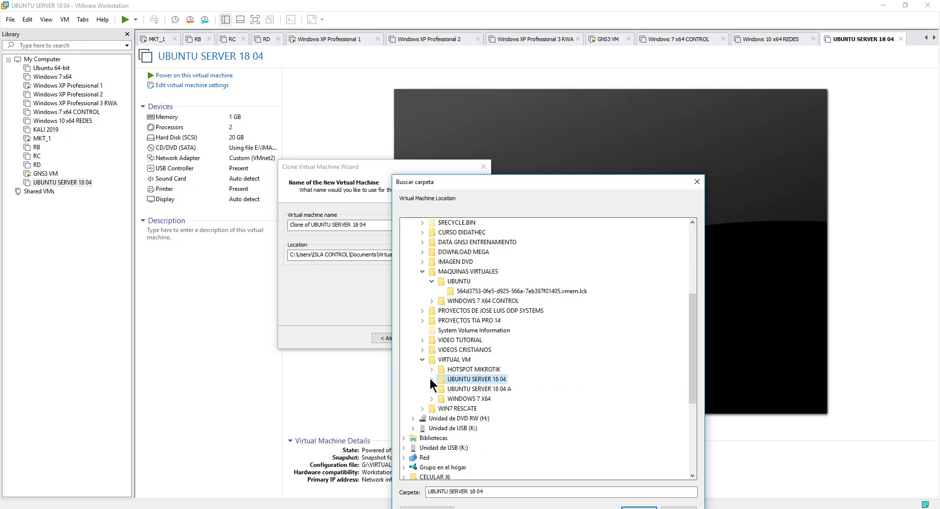
left_click(487, 390)
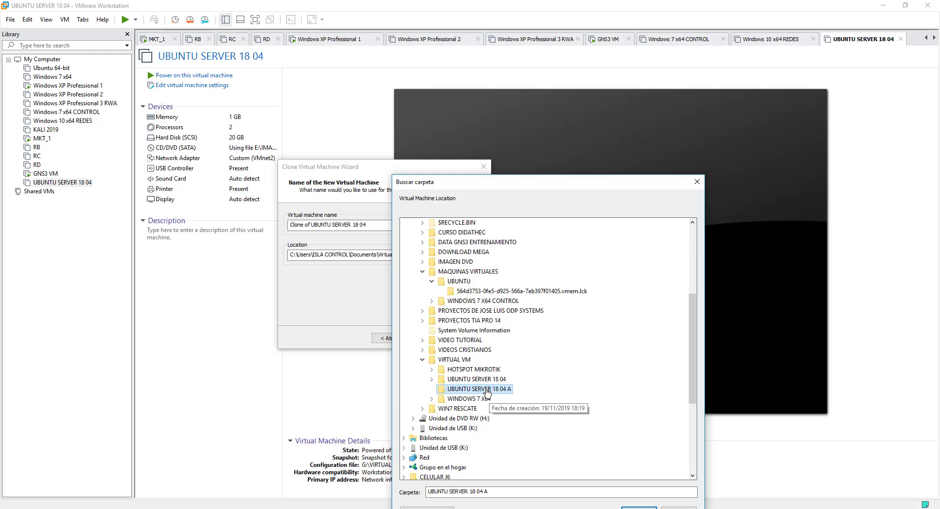
scroll(490, 391, "down", 3)
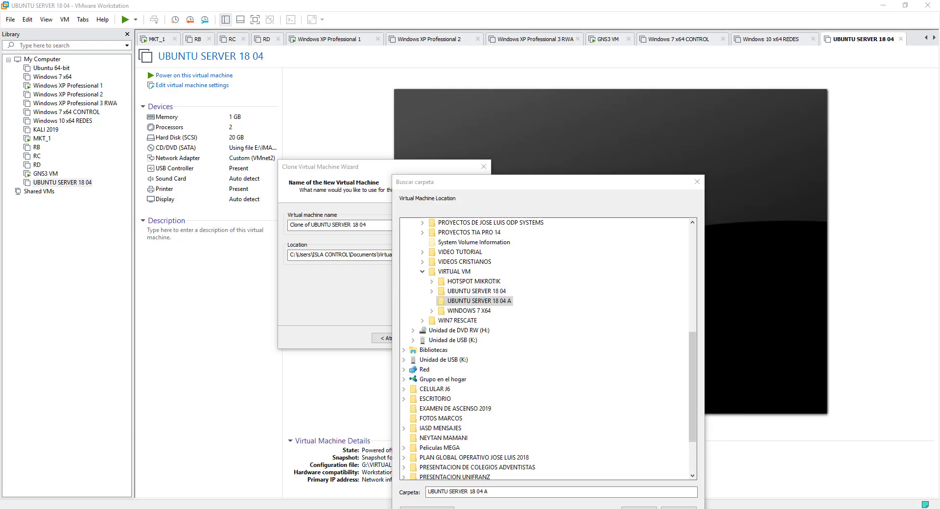
Step: Rename folder UBUNTU SERVER 18 04 A to UBUNTU SERVER 18 04 CLON_1 and minimize Explorer
mouse_move(138, 485)
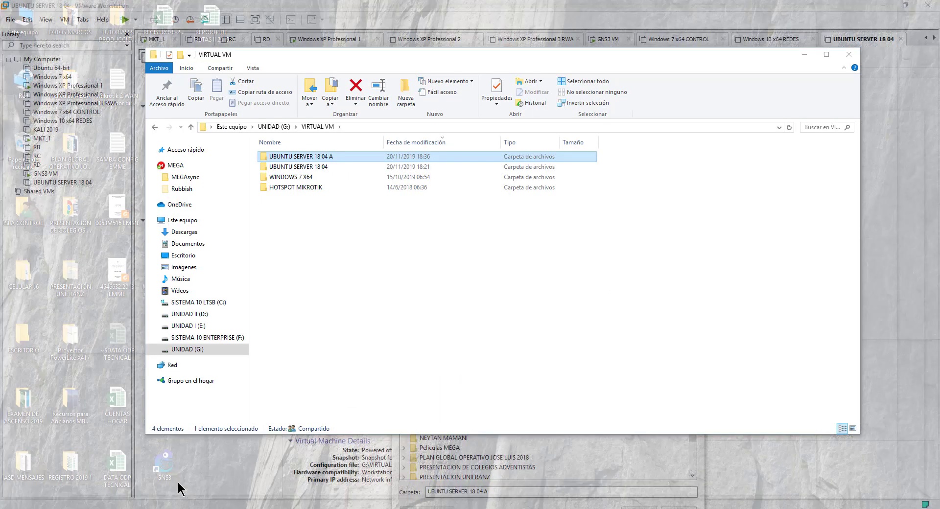
left_click(180, 484)
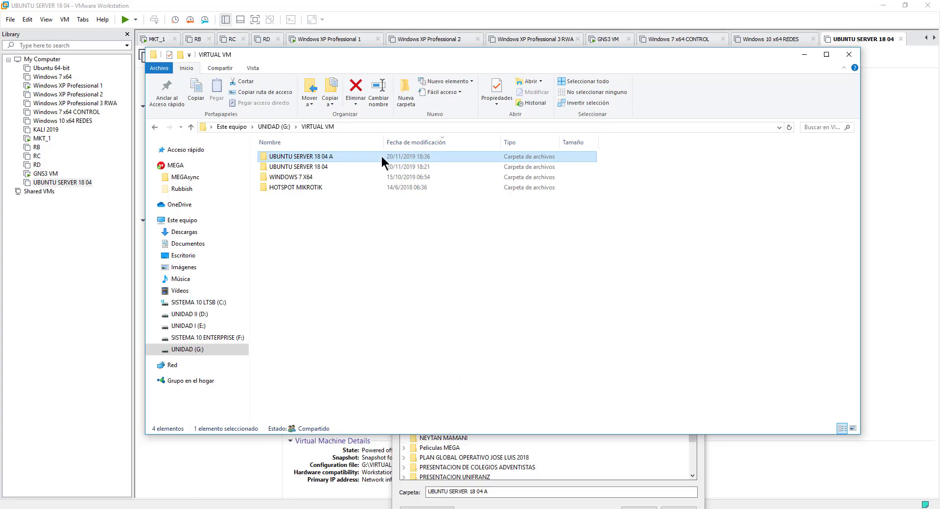
double_click(321, 158)
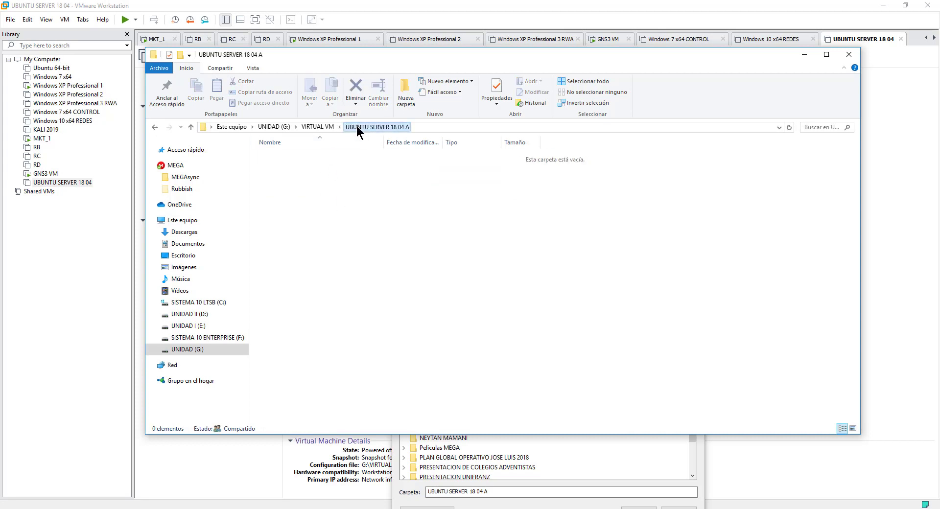
left_click(320, 127)
left_click(323, 157)
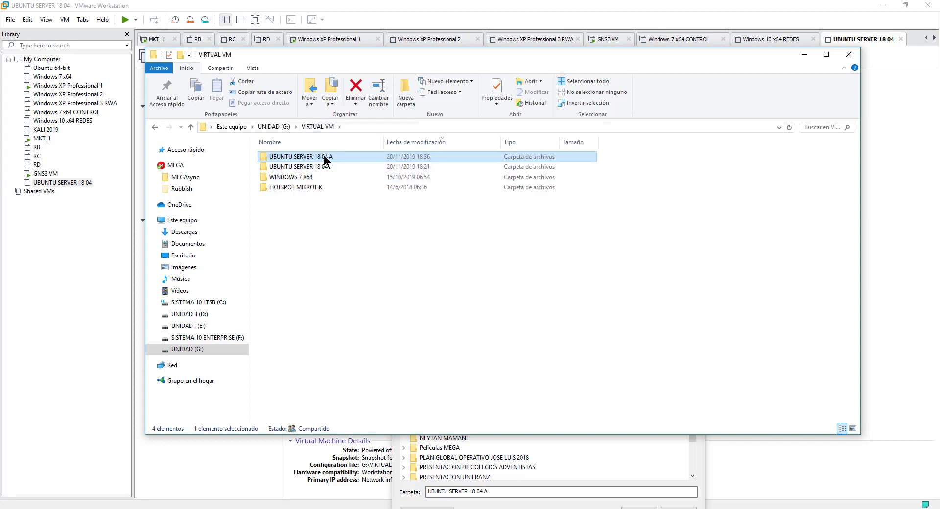
left_click(333, 157)
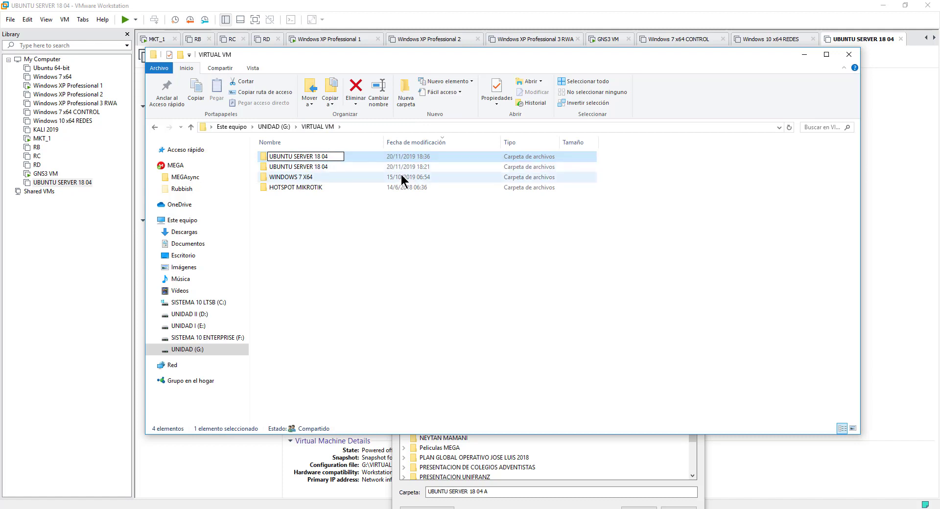
type("on")
key("BackSpace")
key("BackSpace")
key("BackSpace")
type("CLON")
key("Delete")
type("_1")
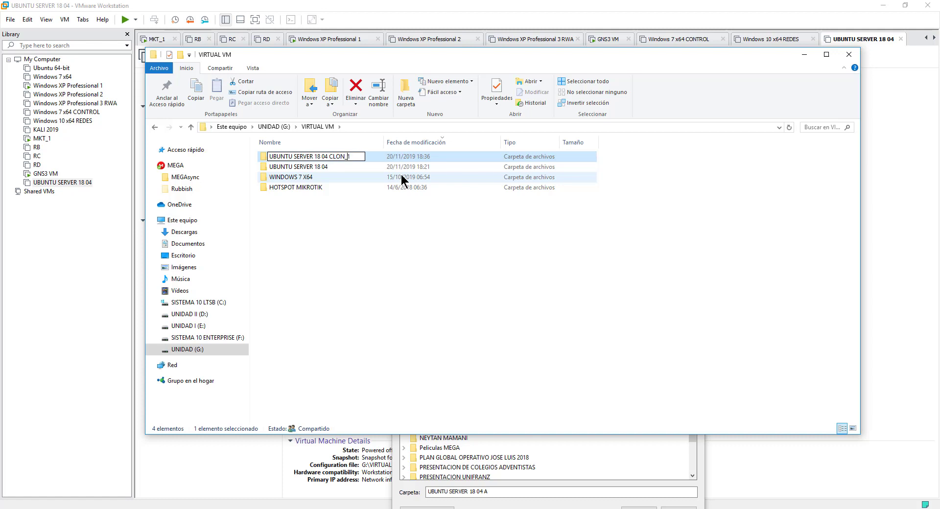
left_click(805, 55)
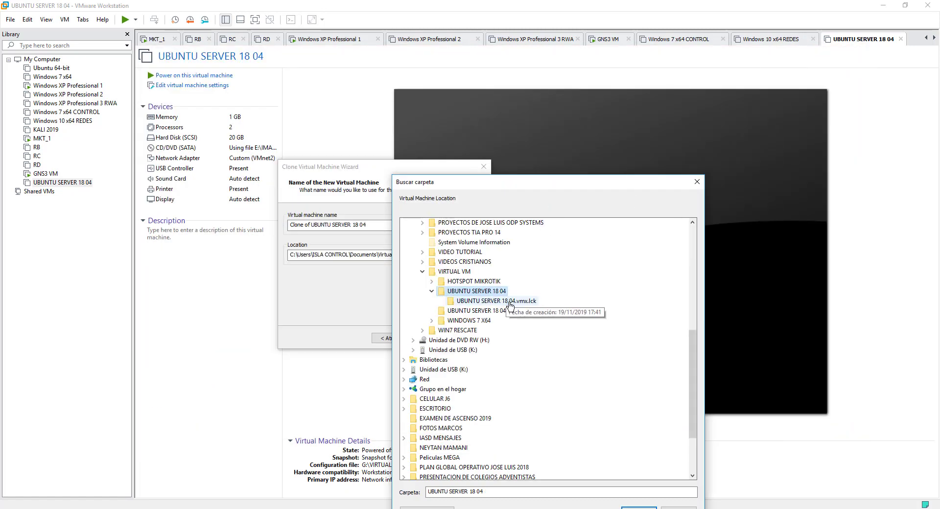
Step: Confirm G:\VIRTUAL VM\UBUNTU SERVER 18 04 CLON_1 as the clone's location
left_click(514, 311)
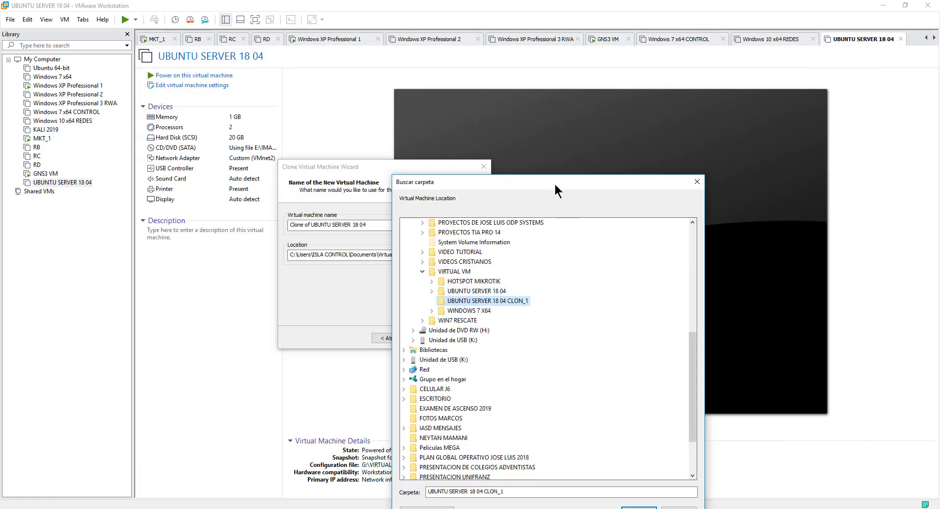
left_click_drag(555, 186, 585, 105)
left_click(666, 434)
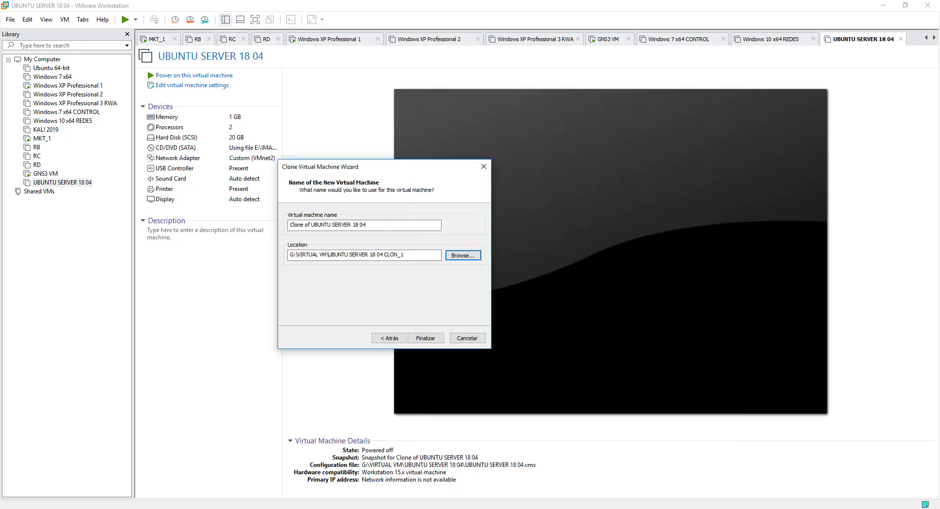
left_click(816, 116)
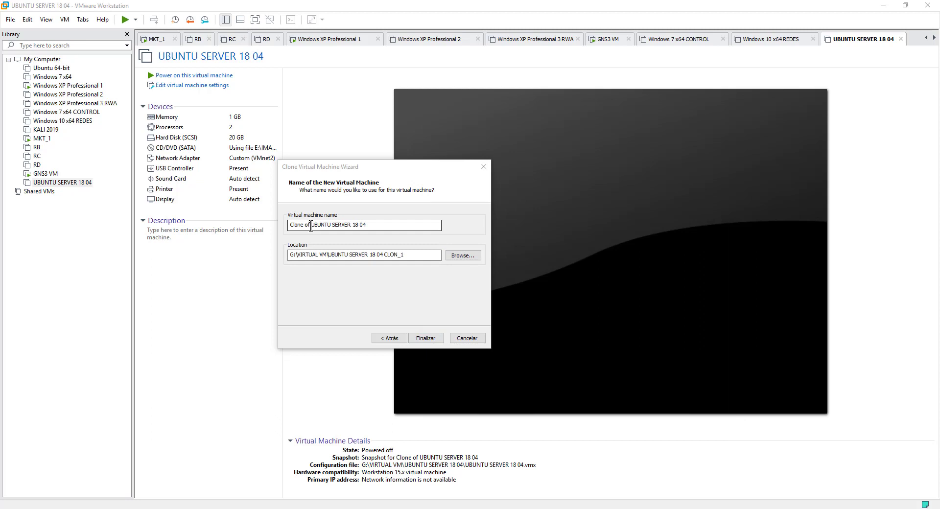
Step: Name the clone '1 UBUNTU SERVER 18 04' and finish the wizard to start cloning
left_click_drag(312, 225, 276, 225)
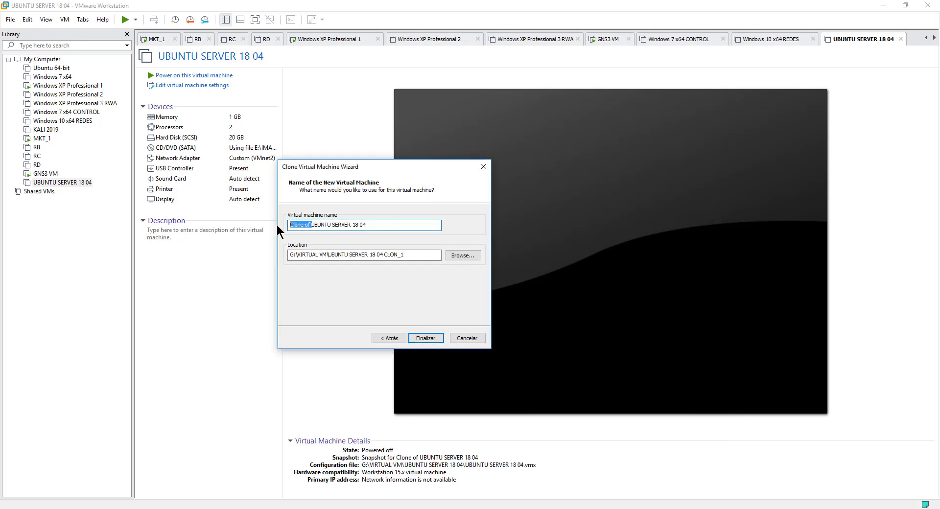
key("BackSpace")
type("1")
left_click(425, 339)
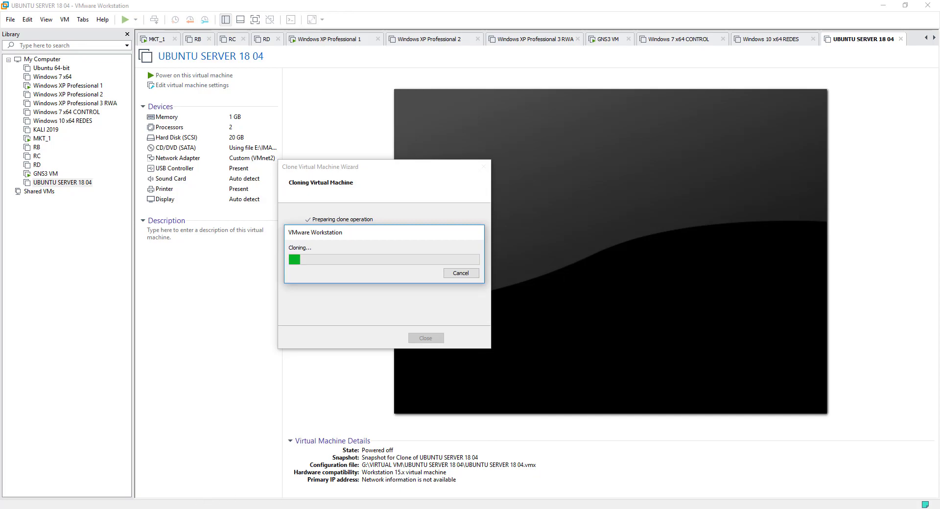
Step: Open and refresh the CLON_1 folder in Explorer, then shrink the window to reveal VMware
mouse_move(390, 499)
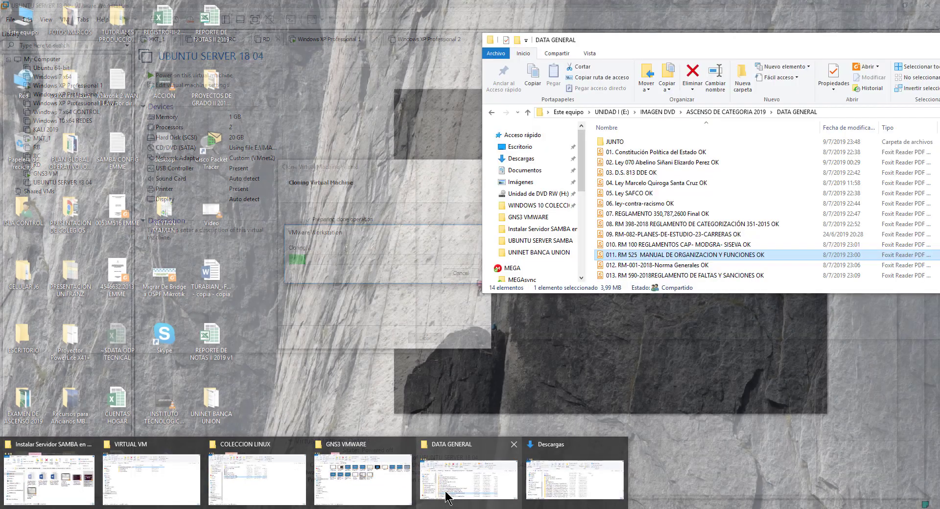
mouse_move(622, 477)
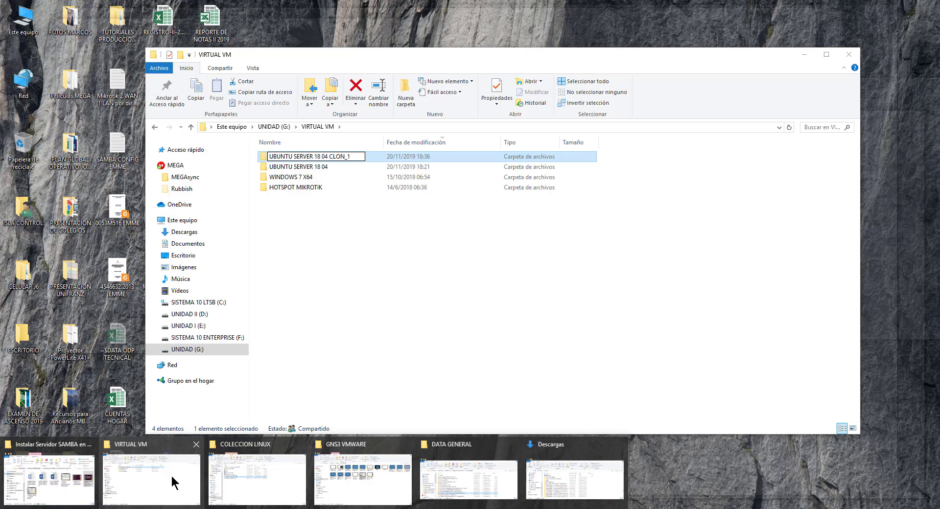
left_click(175, 479)
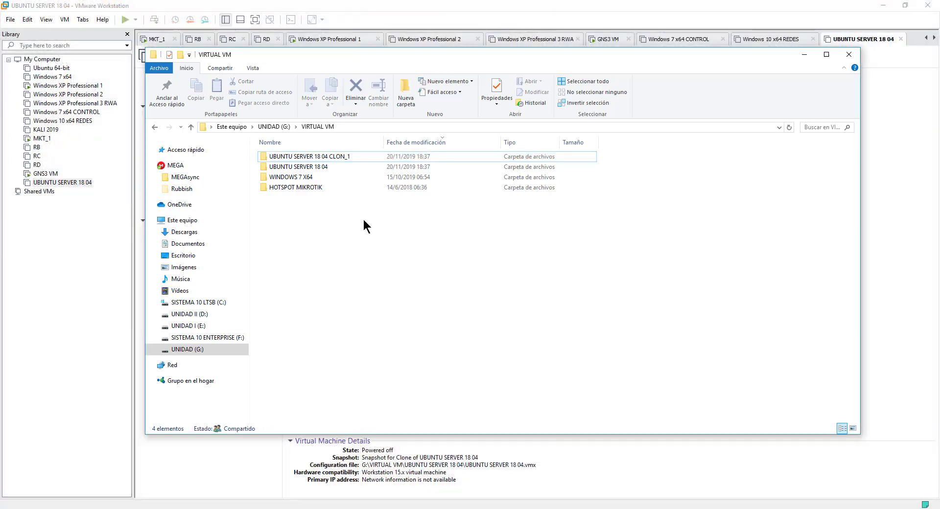
double_click(336, 157)
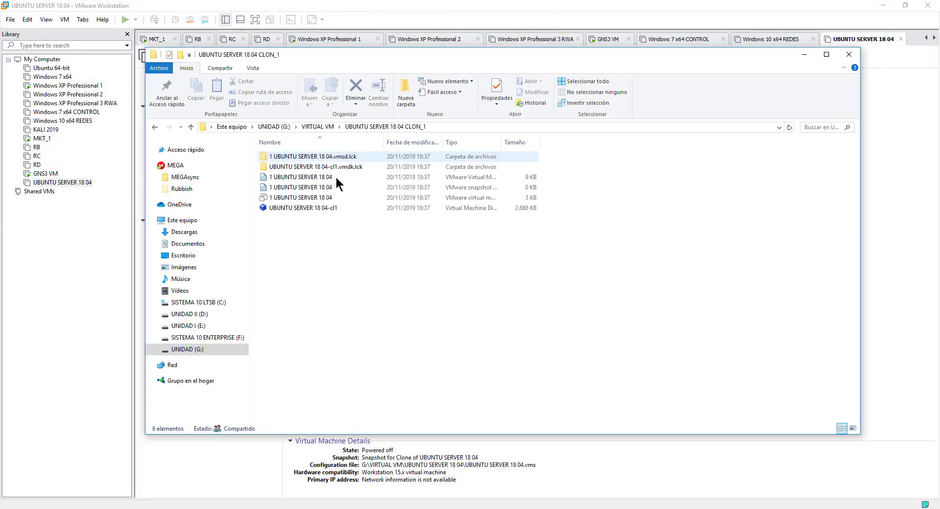
right_click(318, 239)
left_click(372, 282)
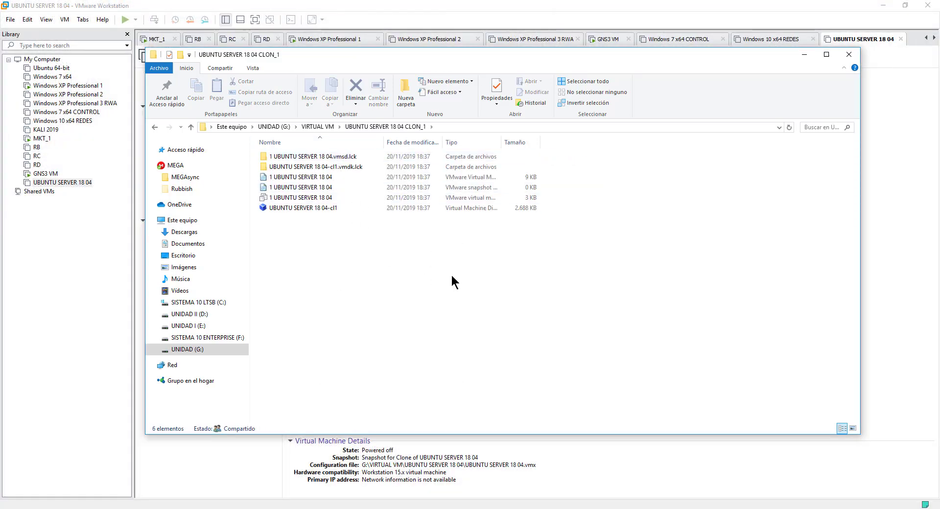
left_click(325, 127)
left_click_drag(407, 57, 394, 89)
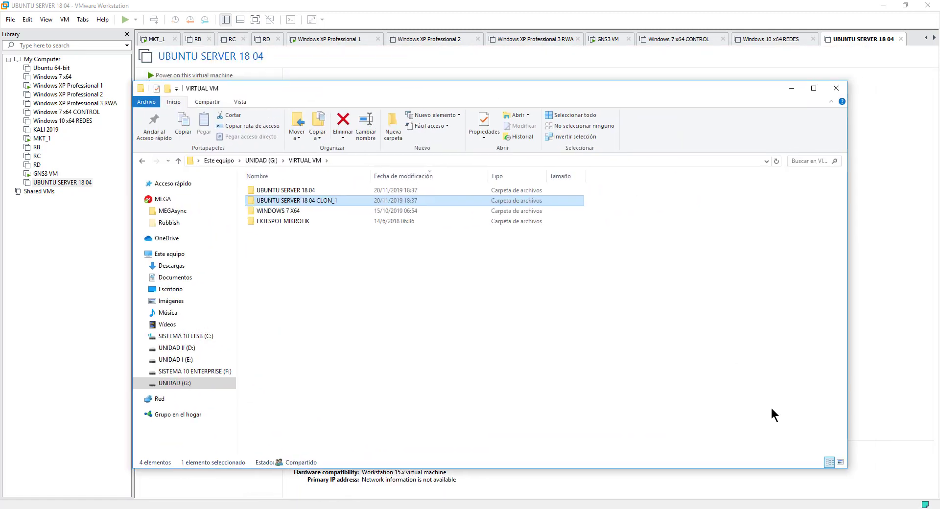
left_click_drag(847, 468, 623, 319)
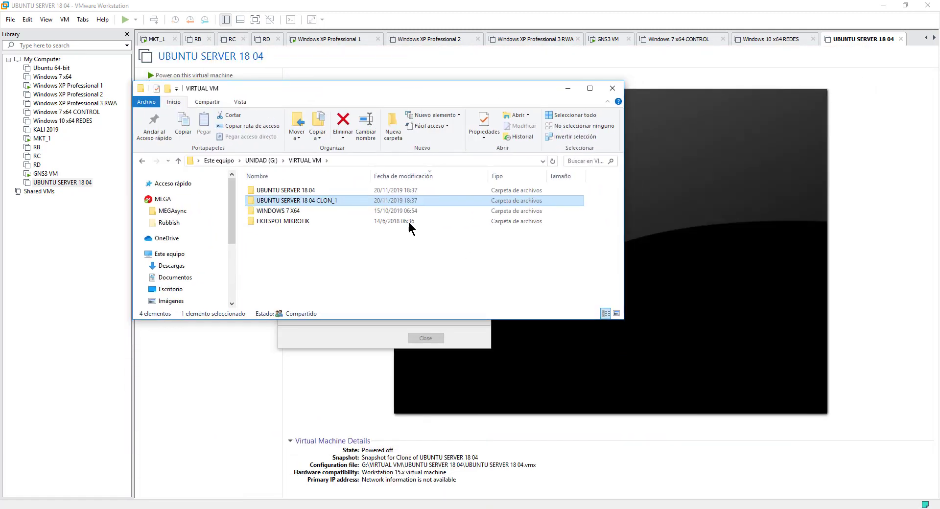
Step: Check the original and CLON_1 folder contents, then place Explorer beside the cloning progress
double_click(314, 190)
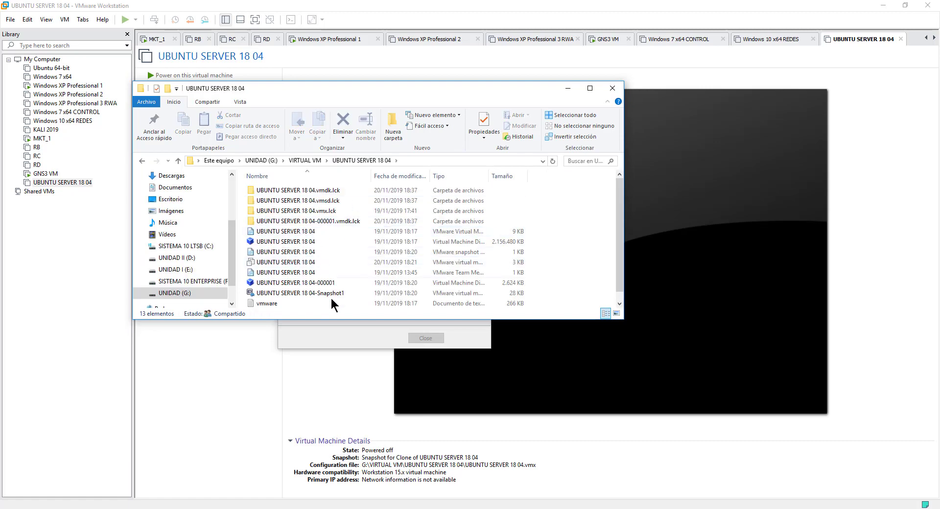
left_click(310, 160)
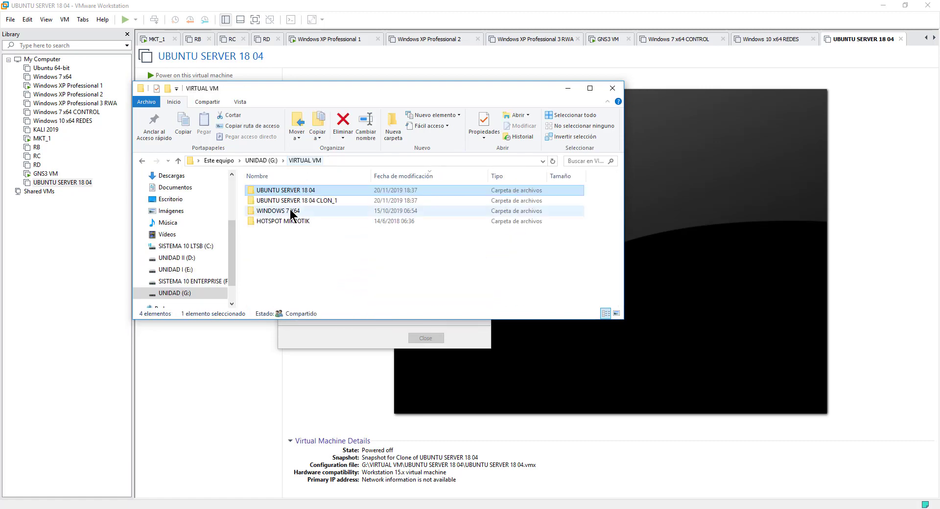
double_click(304, 200)
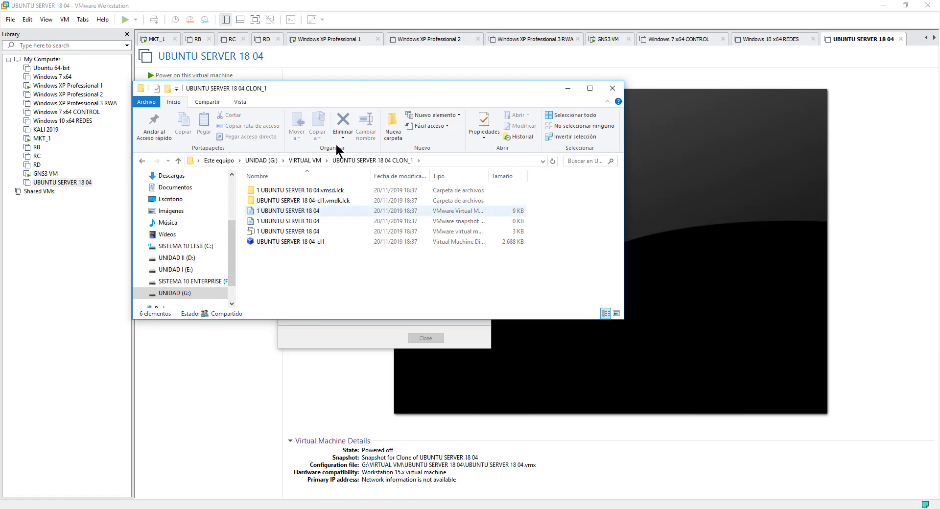
left_click(305, 160)
mouse_move(357, 94)
left_mouse_down()
mouse_move(754, 131)
mouse_move(716, 116)
left_mouse_up()
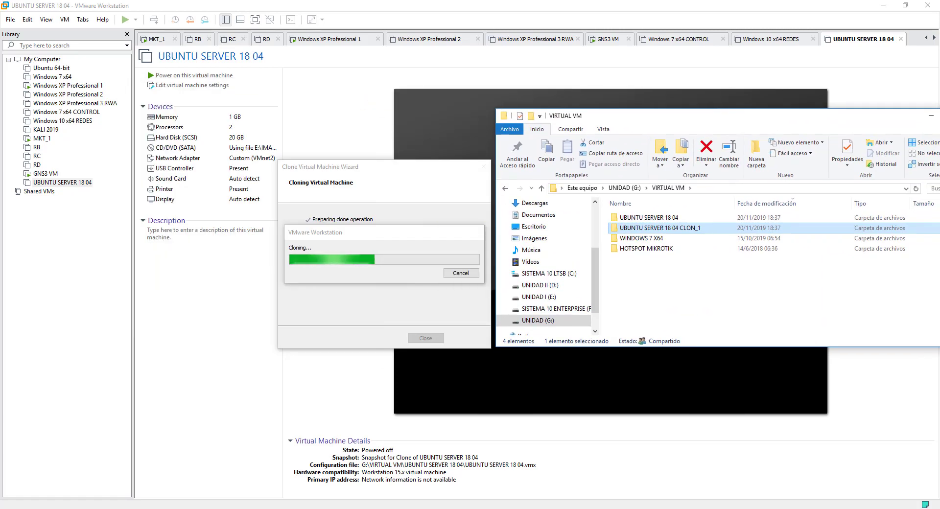
left_click_drag(939, 255, 889, 255)
Step: Wait on the cloning progress dialog, briefly checking GNS3, until the full clone reports Done
left_click(411, 231)
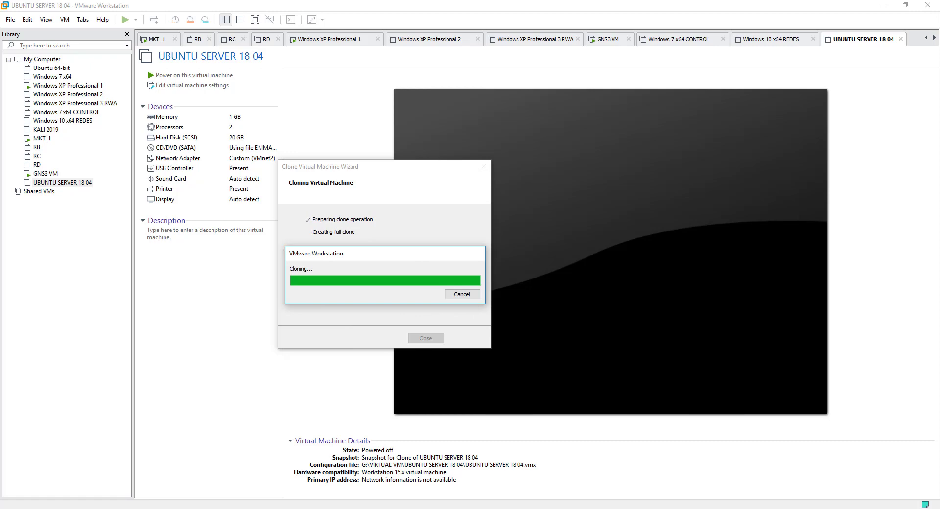
key("alt+Tab")
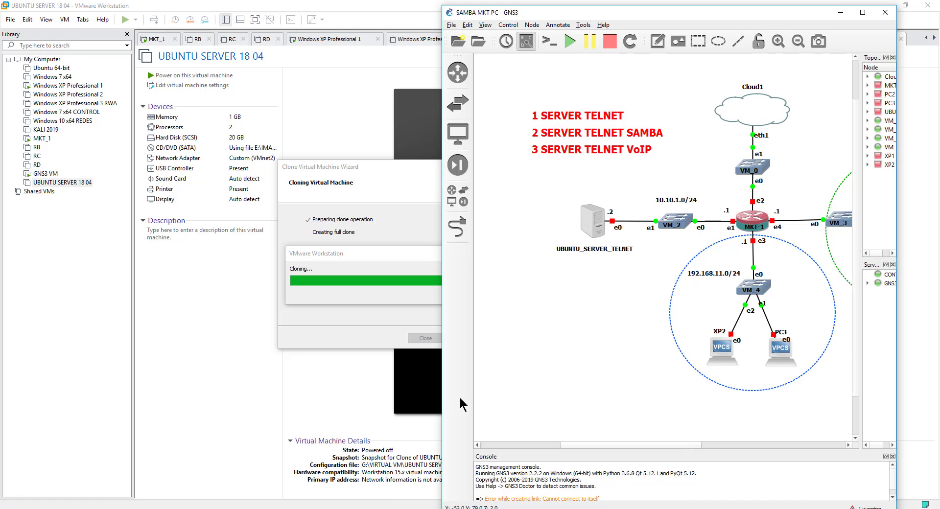
key("alt+Tab")
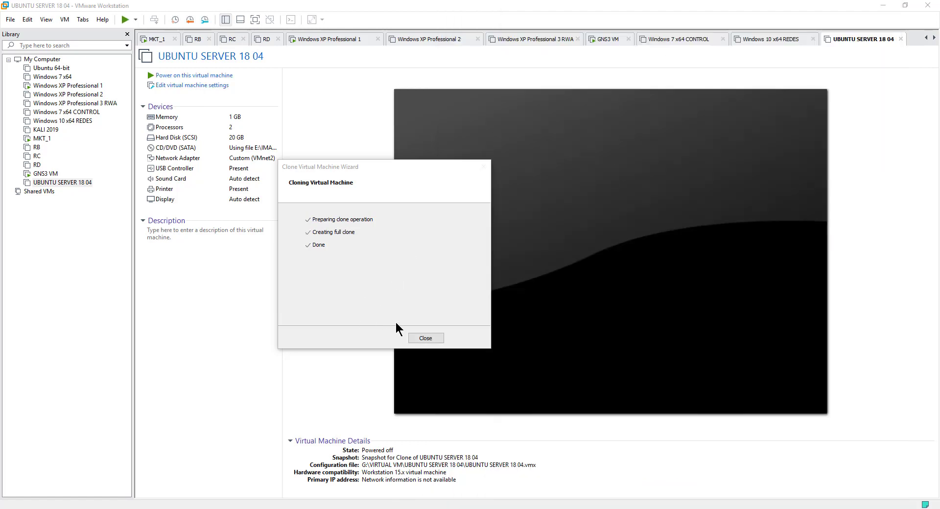
Step: Close the clone wizard, power on 1 UBUNTU SERVER 18 04, and open its virtual machine settings
left_click(422, 339)
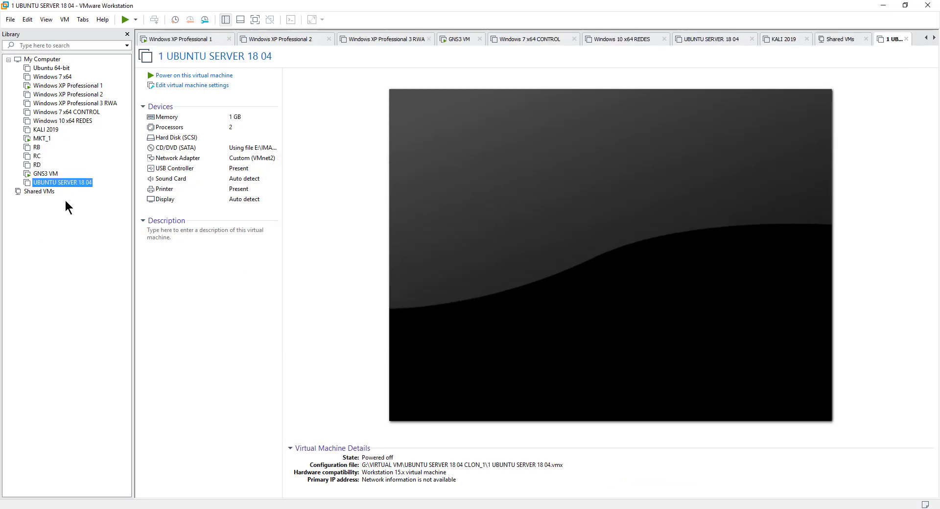
left_click(80, 191)
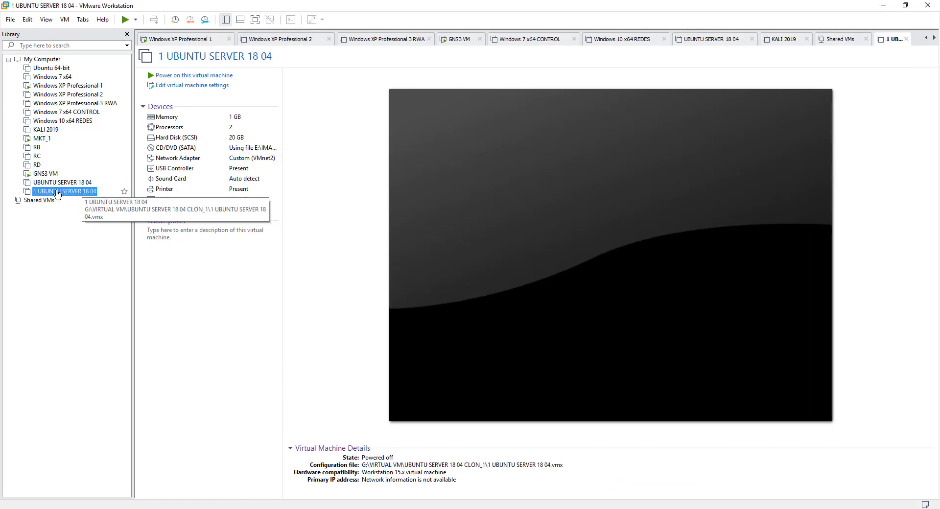
left_click(44, 183)
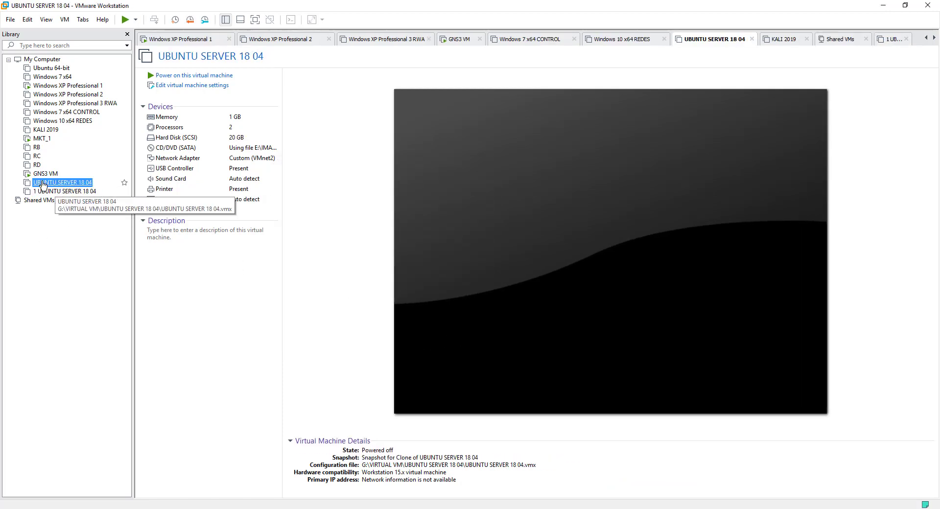
left_click(65, 191)
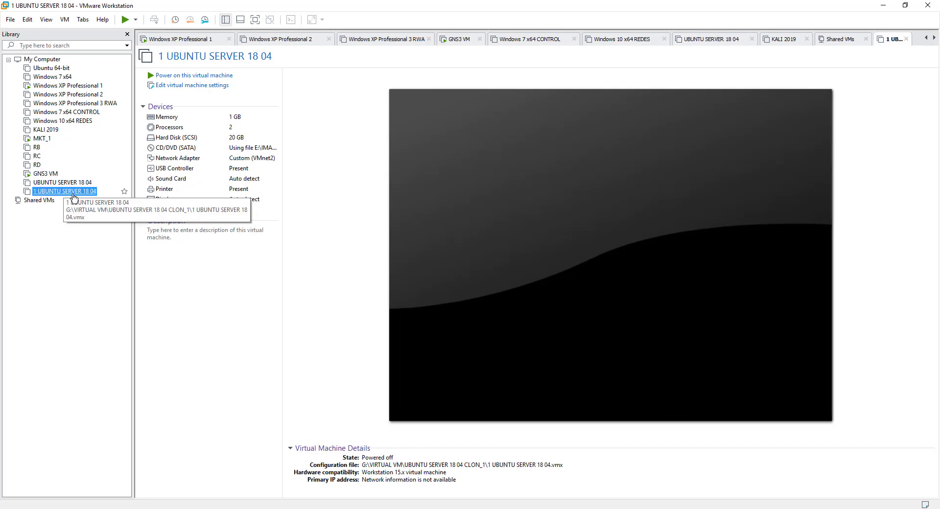
left_click(159, 75)
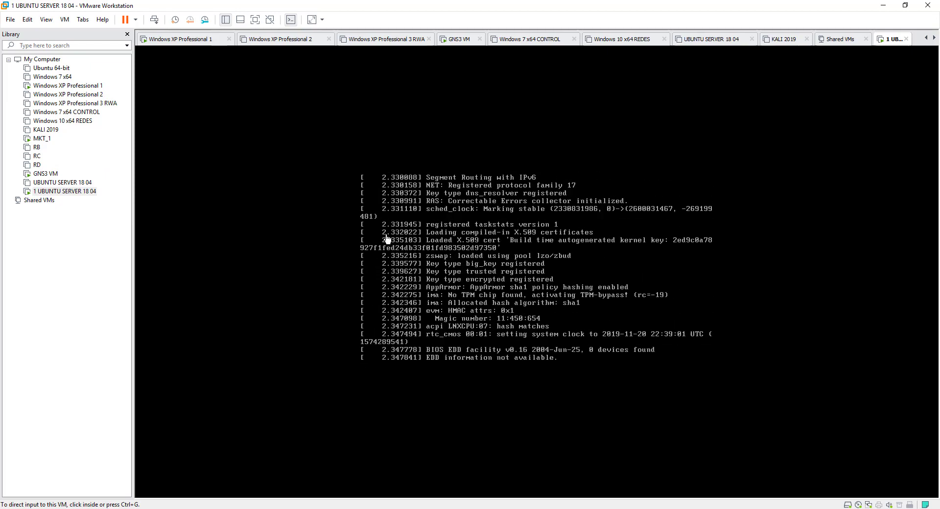
right_click(49, 192)
left_click(66, 367)
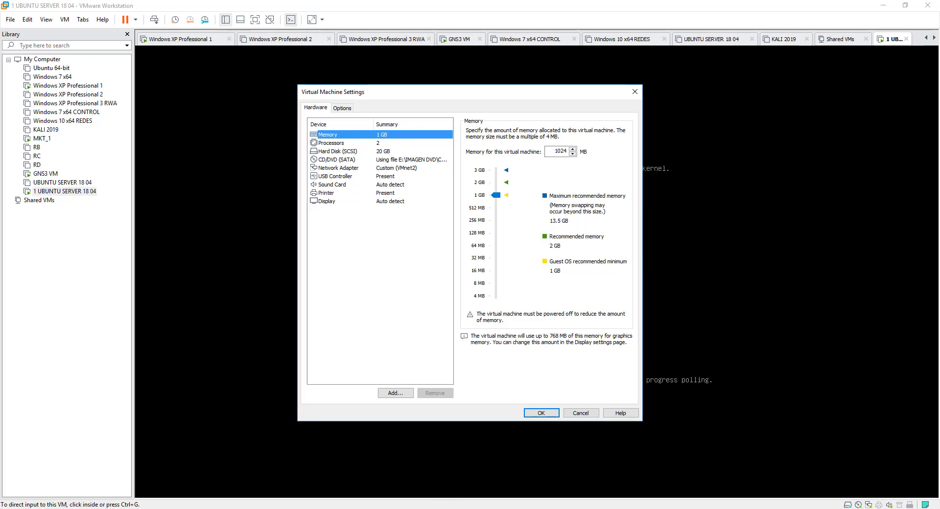
key("alt+Tab")
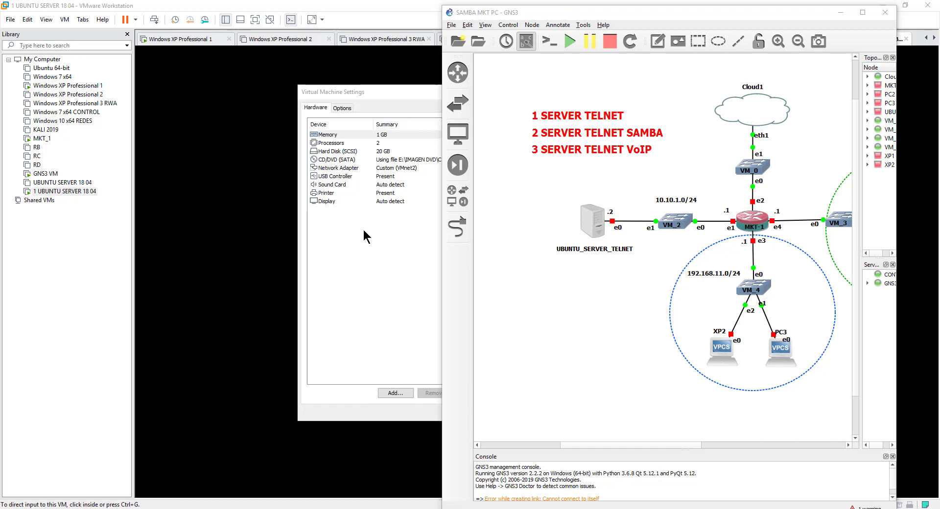
left_click(371, 264)
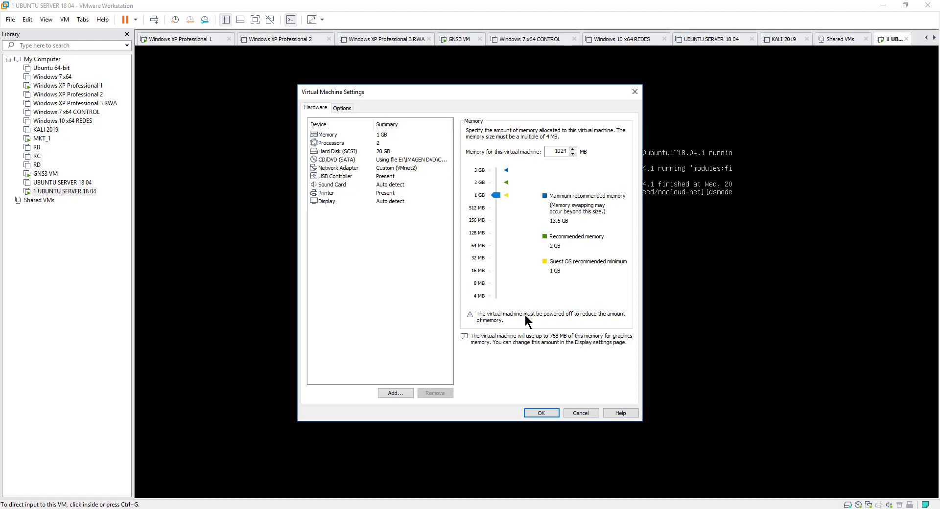
left_click(580, 414)
Step: Log in to the clone's console as the samba user, retry after the failed attempt, then release input
left_click(432, 212)
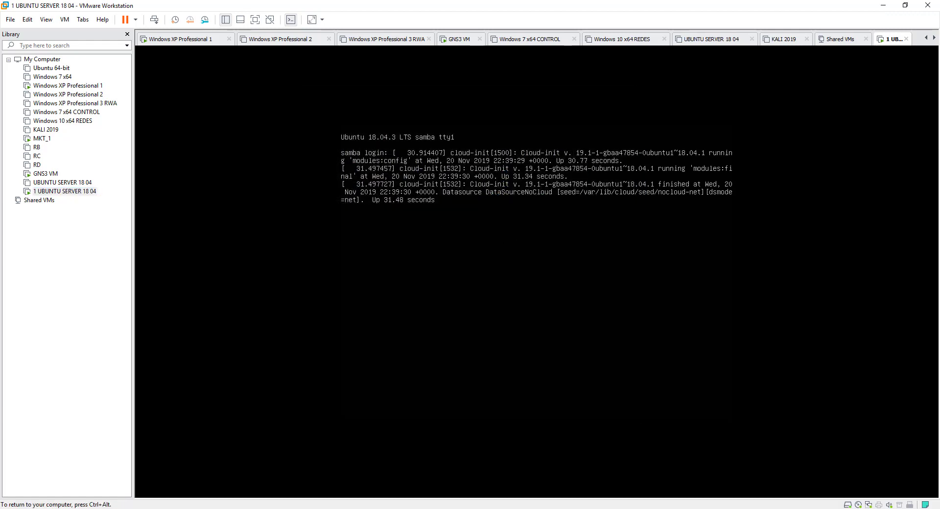
key("Return")
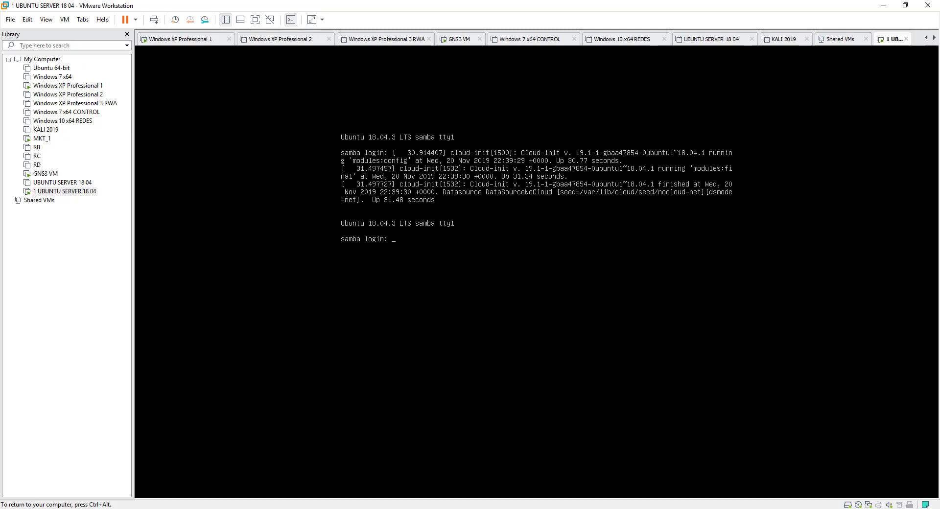
key("Return")
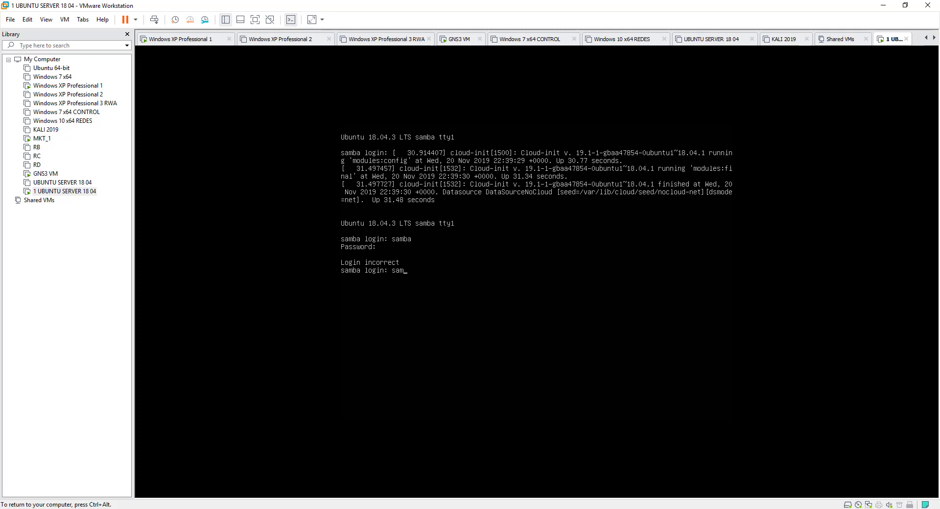
key("Return")
key("Return")
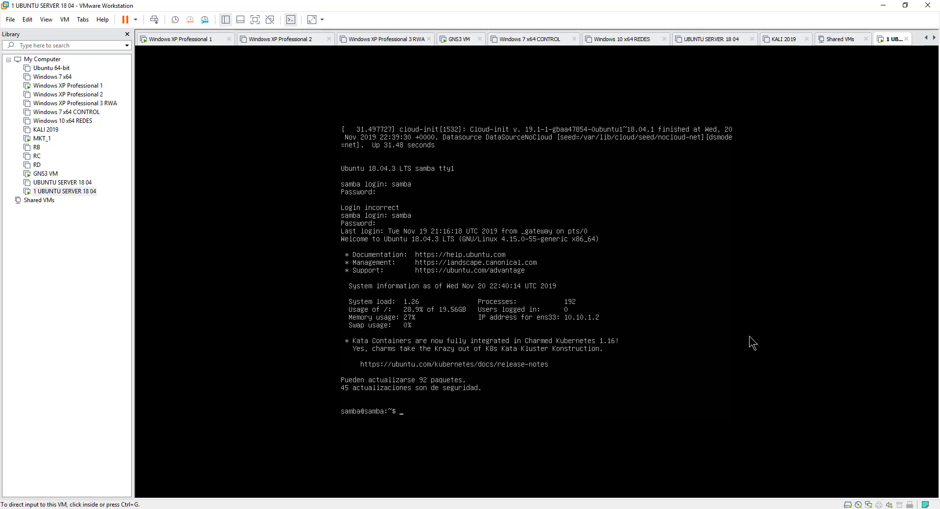
key("ctrl+alt")
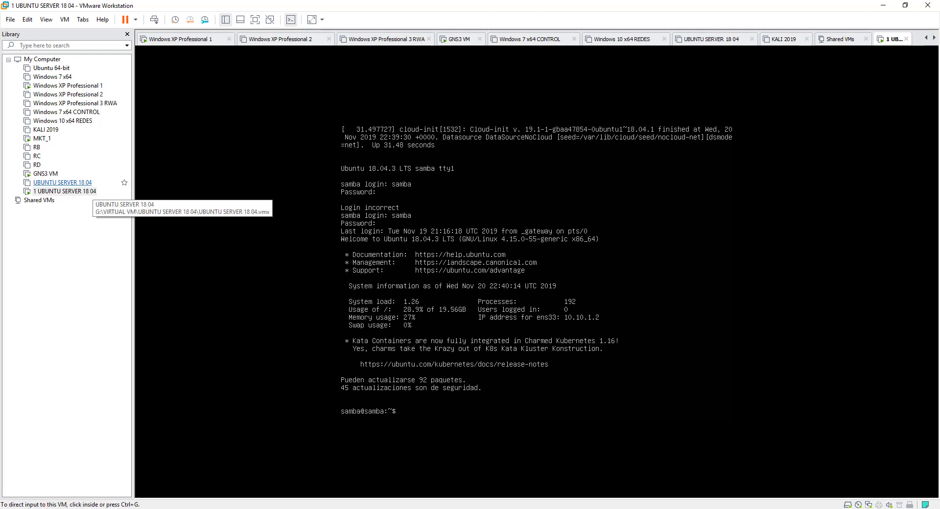
Step: Review Windows XP Professional 1's processor and memory settings, then close them and return to its desktop
right_click(79, 86)
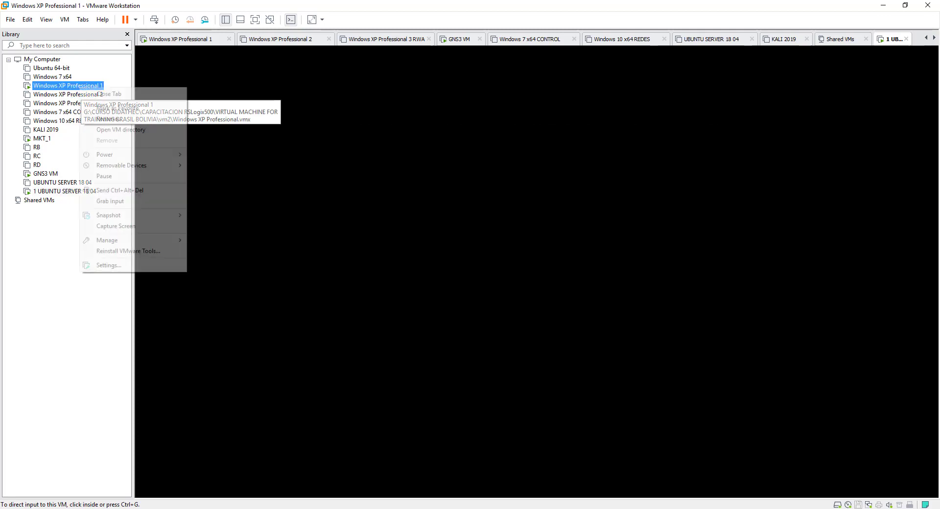
left_click(123, 266)
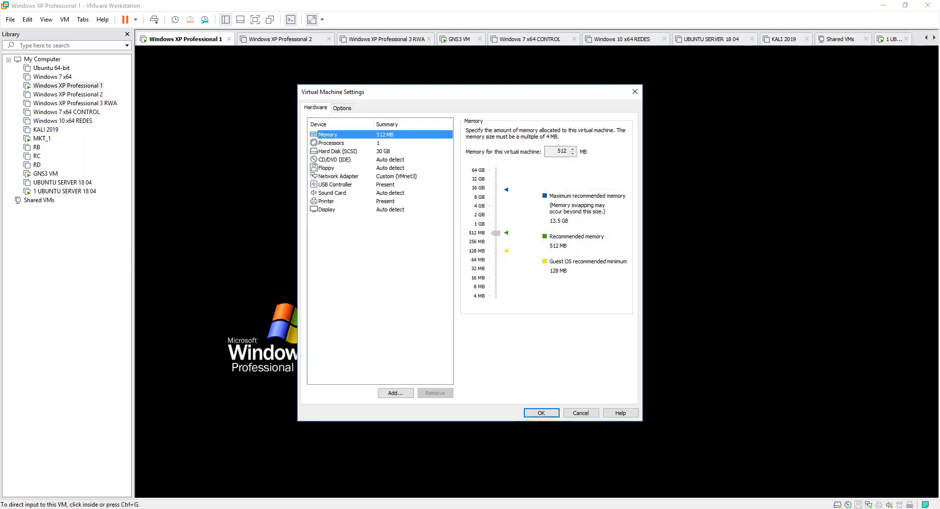
left_click(331, 143)
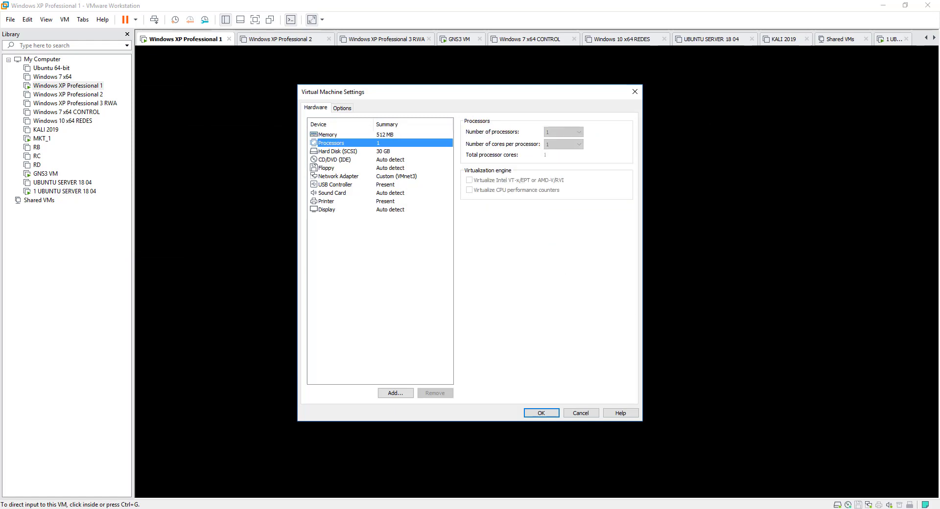
left_click(328, 134)
left_click(634, 92)
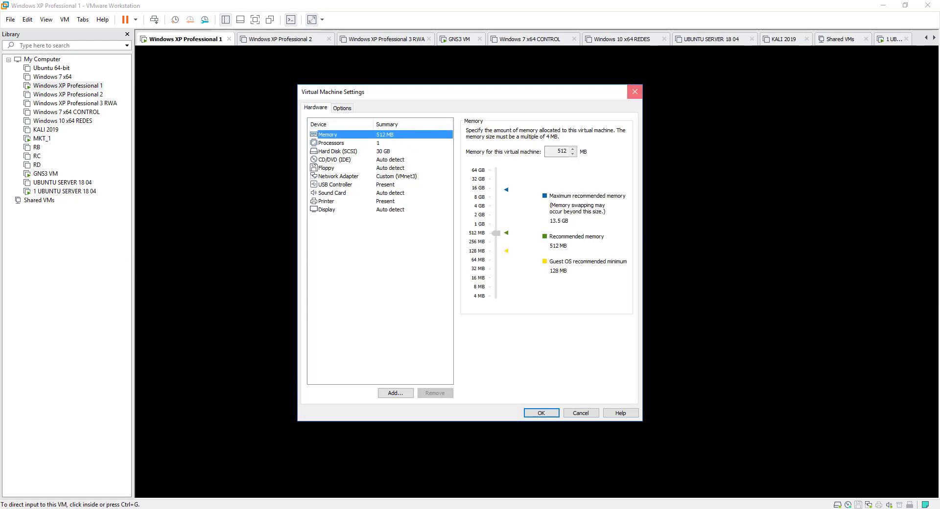
left_click(78, 86)
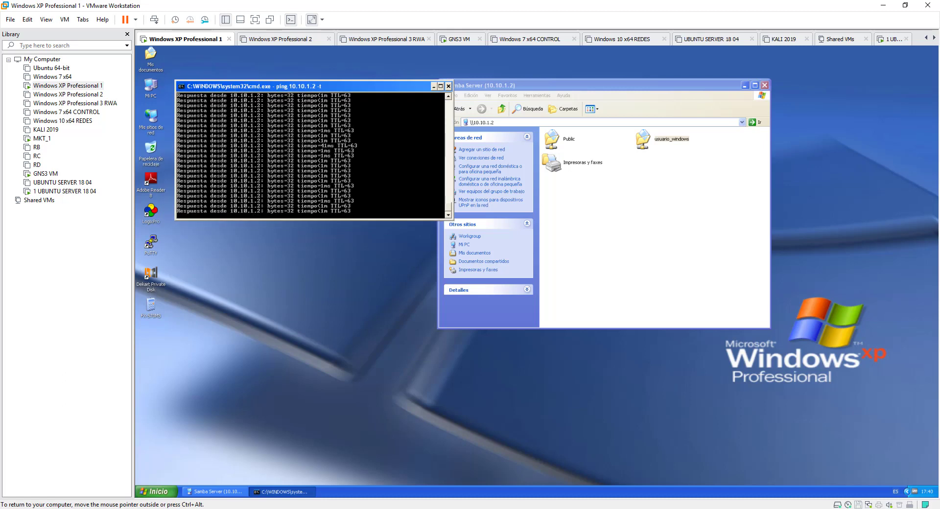
Step: Launch PuTTY on the XP desktop and open a Telnet connection to 10.10.1.2
left_click(151, 242)
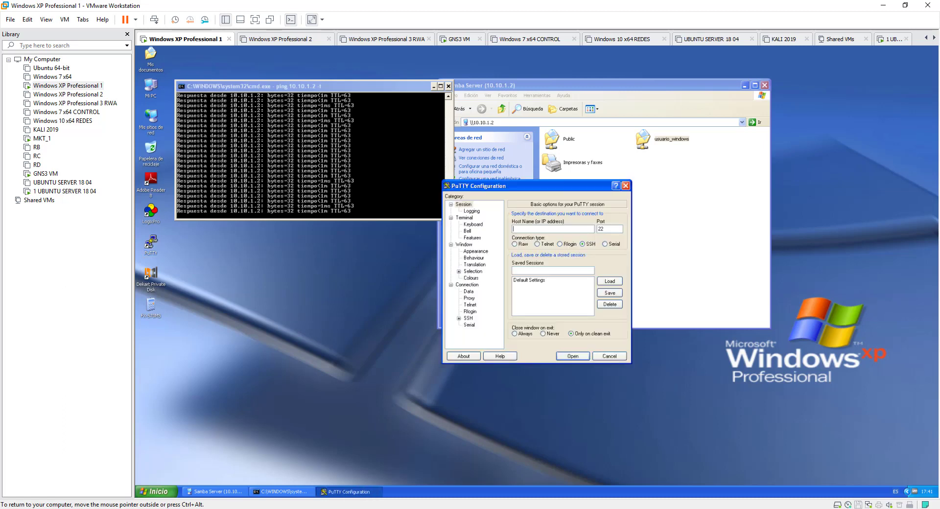
left_click_drag(490, 204, 300, 237)
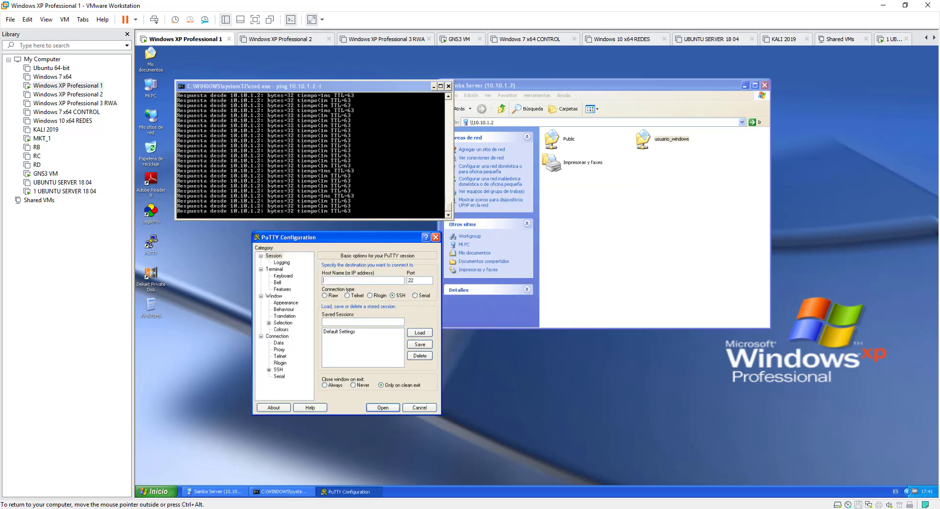
left_click(347, 295)
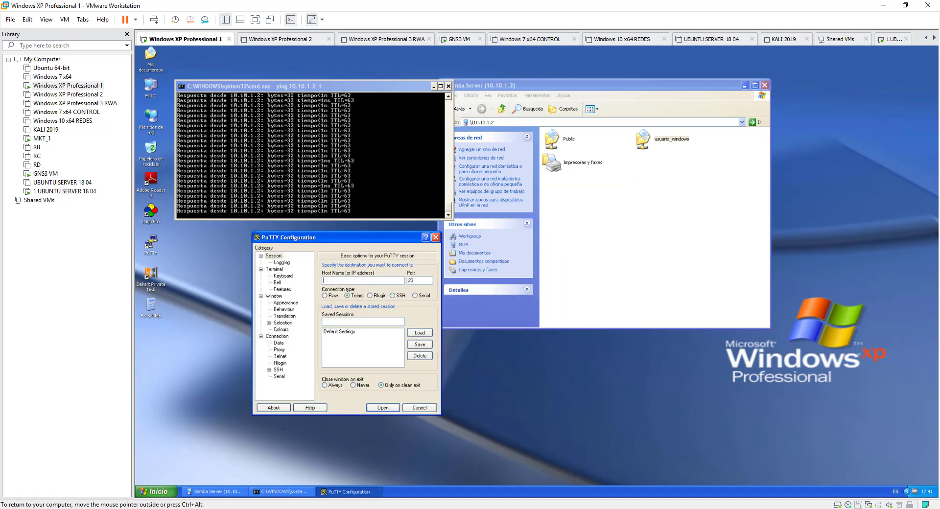
type("10.10.1")
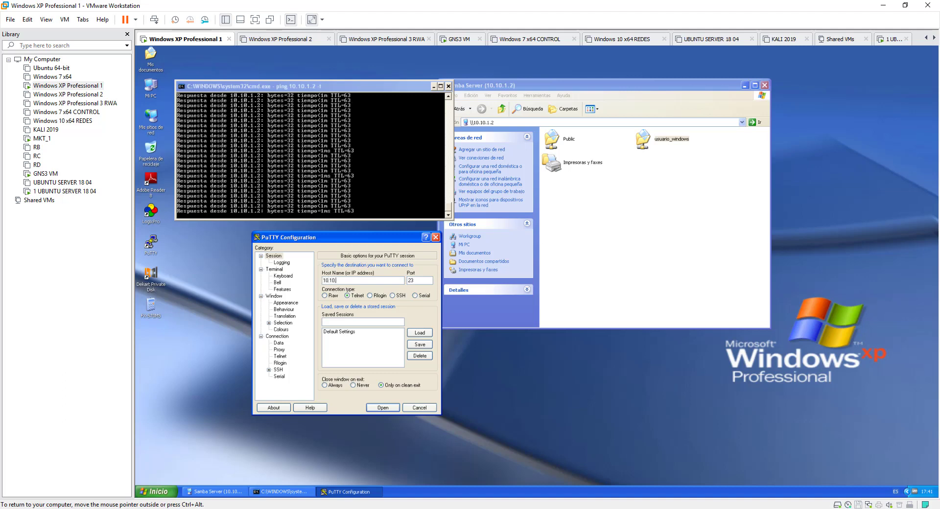
type(".2")
key("Return")
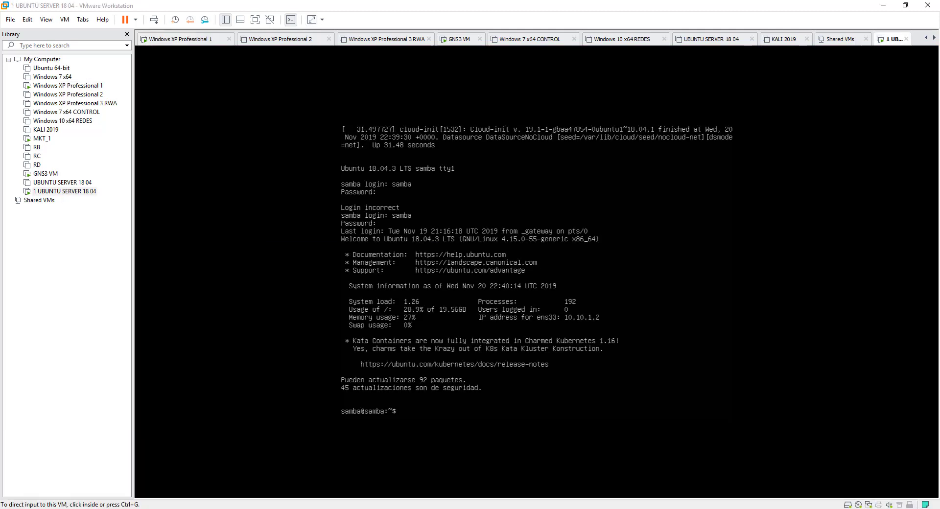
Step: Check the Ubuntu server's console and the network topology, then return to the XP machine
left_click(908, 470)
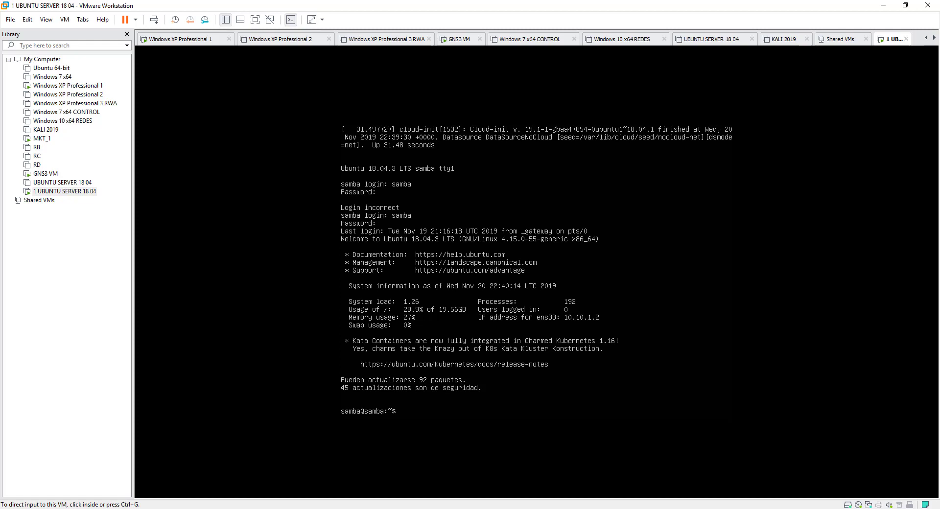
left_click(883, 5)
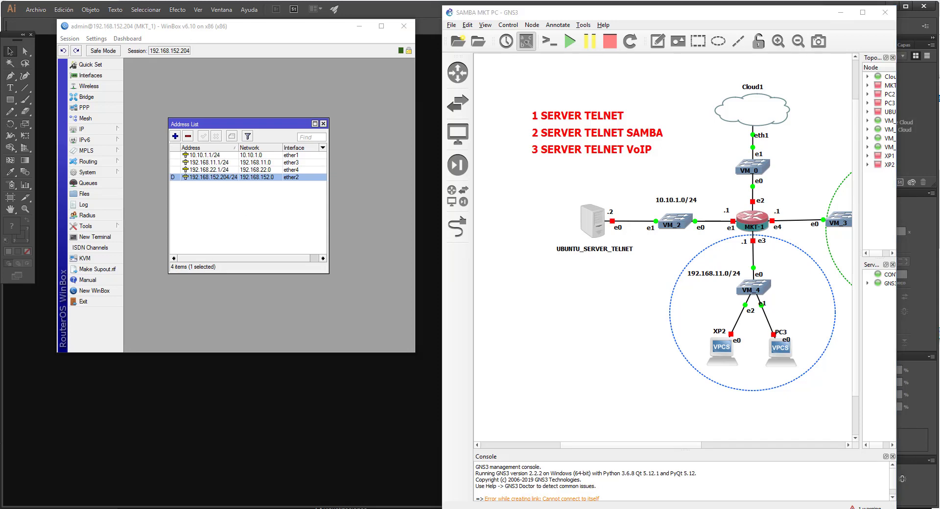
left_click(350, 472)
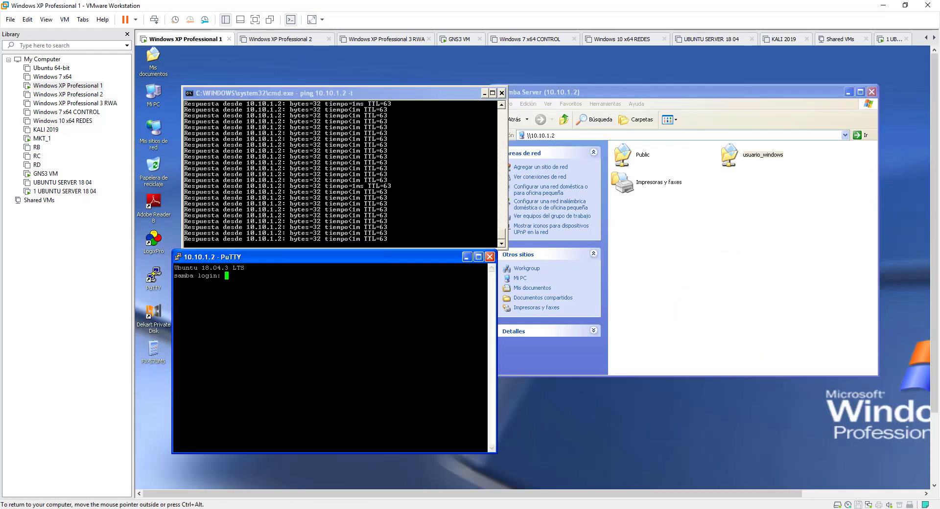
Step: Log in over Telnet as the samba user, retrying after the first failed attempt
key("Return")
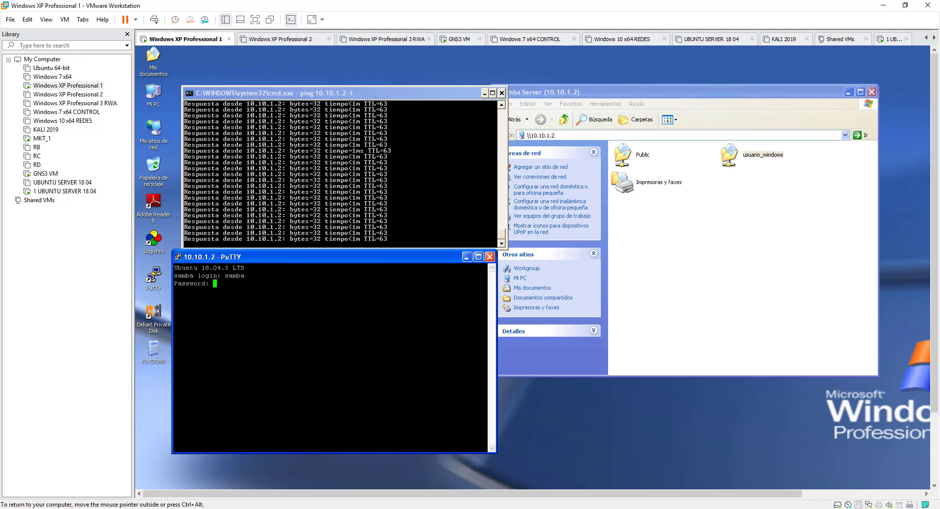
key("Return")
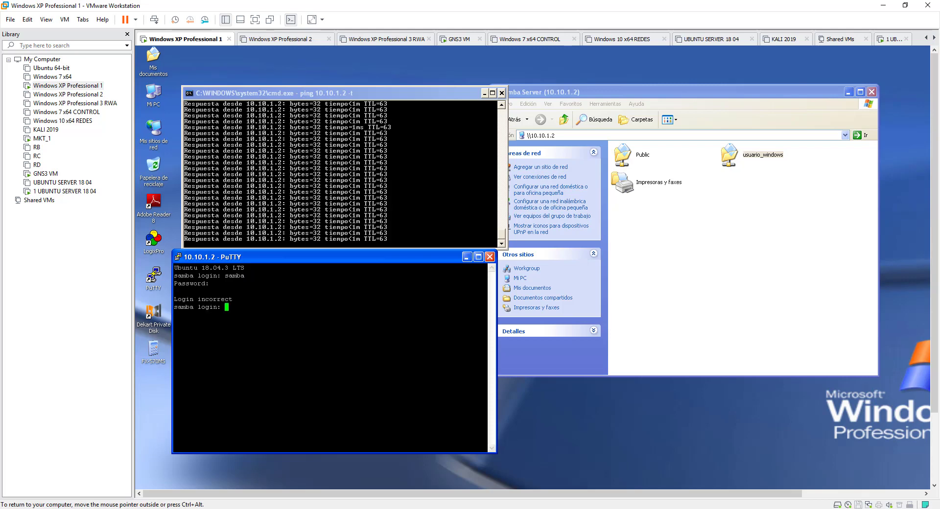
key("Return")
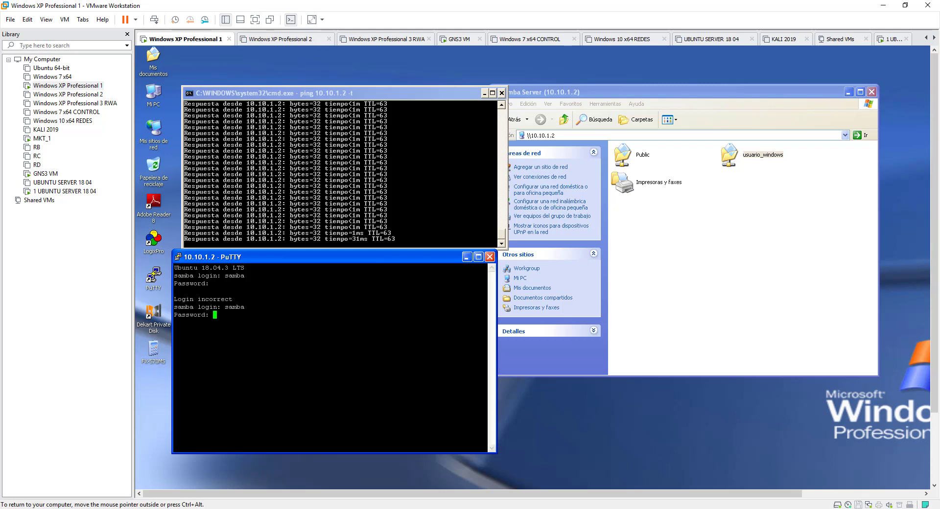
key("Return")
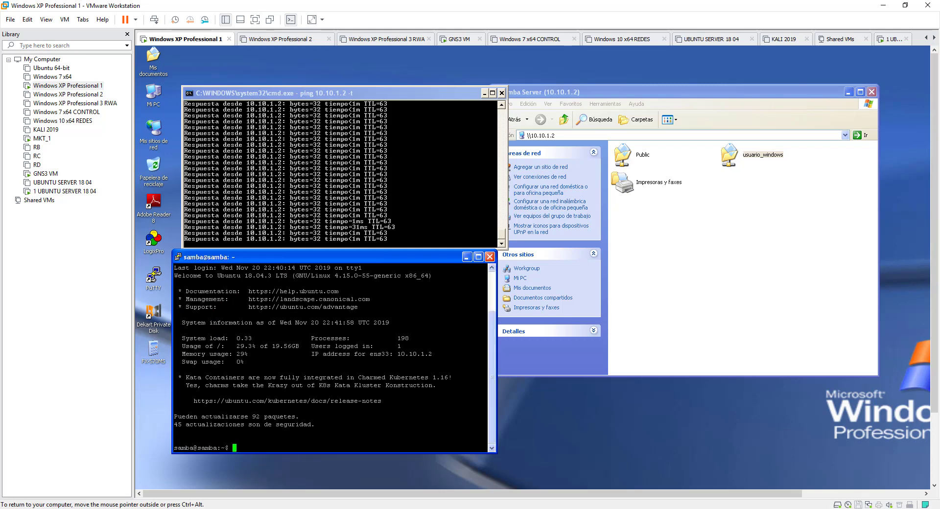
Step: Arrange the Telnet terminal and ping output windows so both are visible
left_click_drag(318, 257, 539, 135)
left_click_drag(269, 93, 252, 341)
left_click_drag(441, 135, 241, 69)
Step: Refresh the Samba Server share listing, dismiss the access error, and close the Workgroup window
right_click(740, 237)
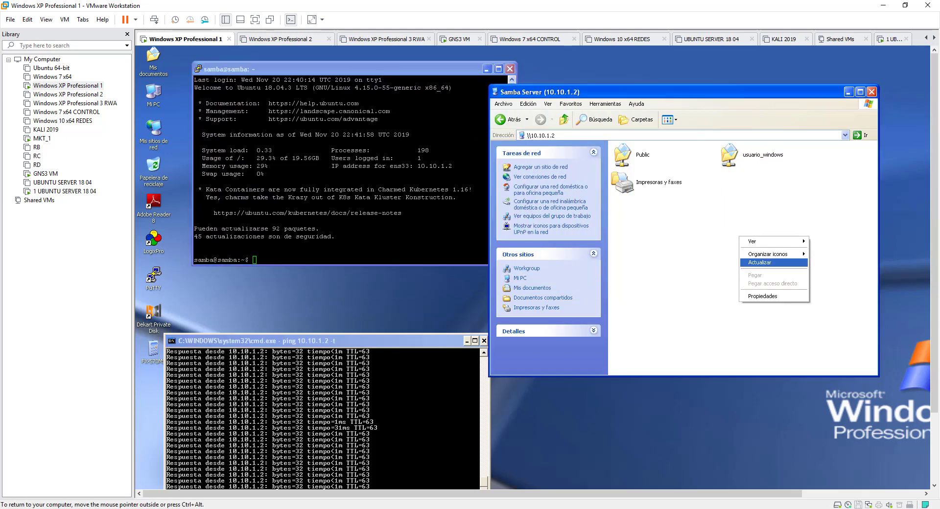
left_click(759, 262)
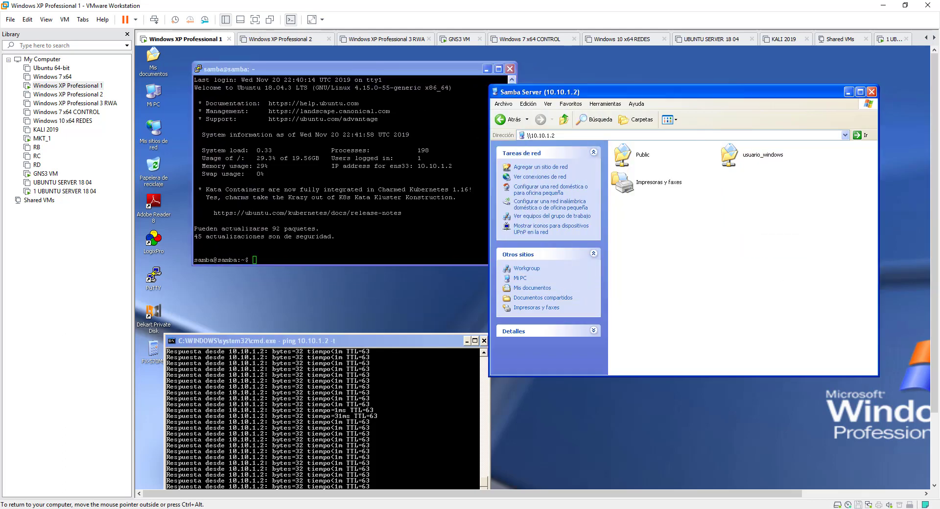
left_click_drag(343, 69, 328, 68)
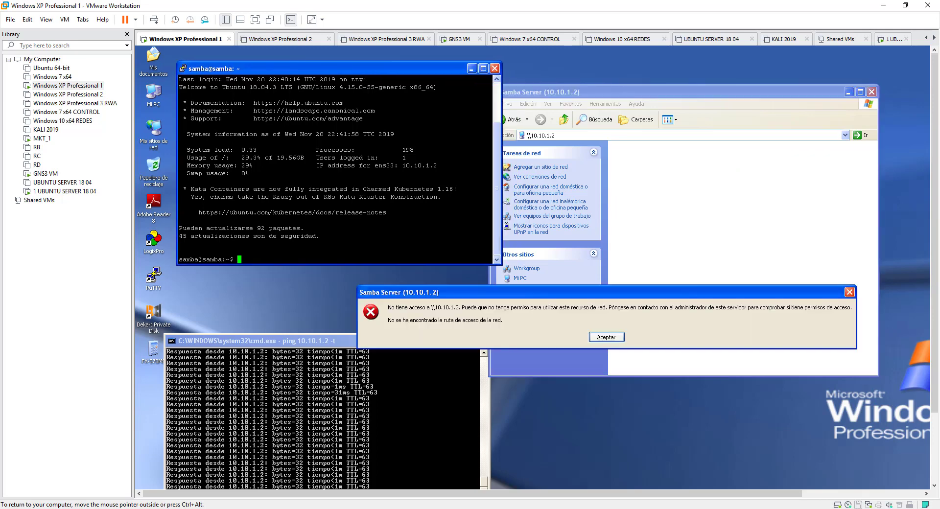
left_click(606, 337)
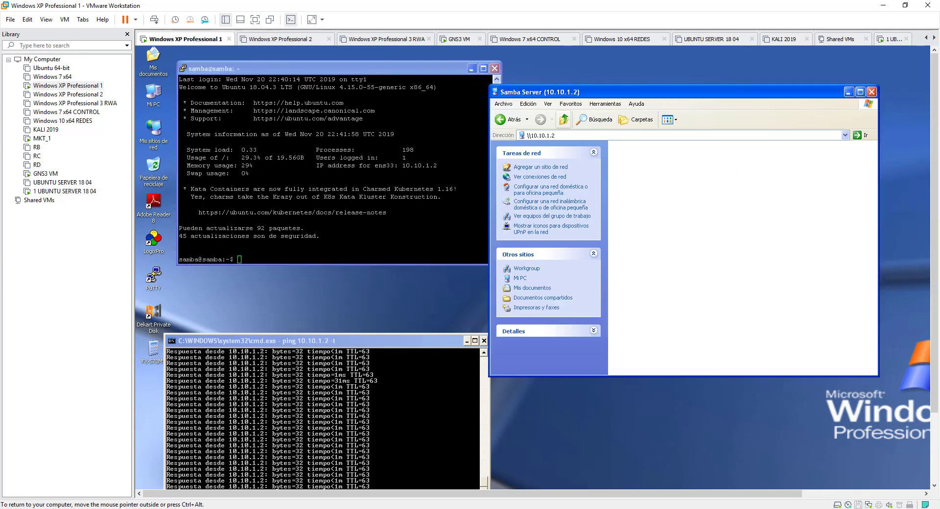
left_click(564, 119)
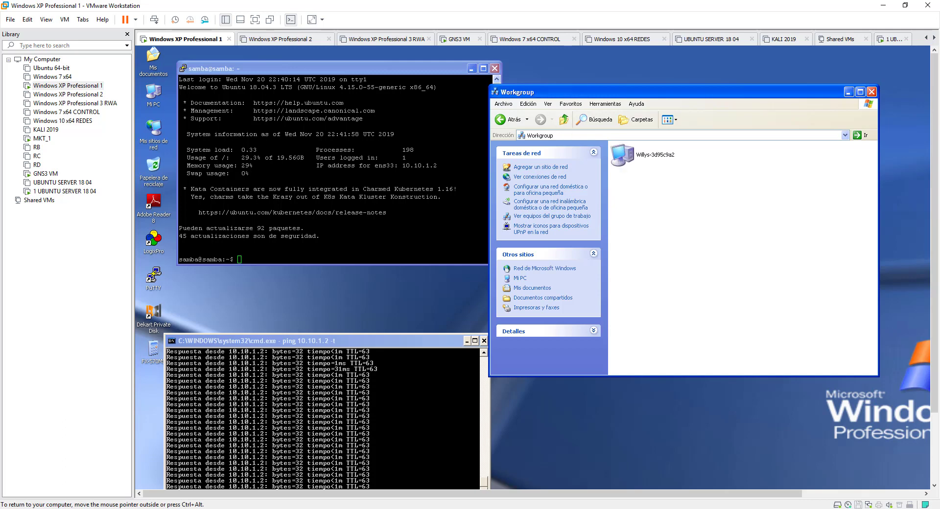
left_click(635, 120)
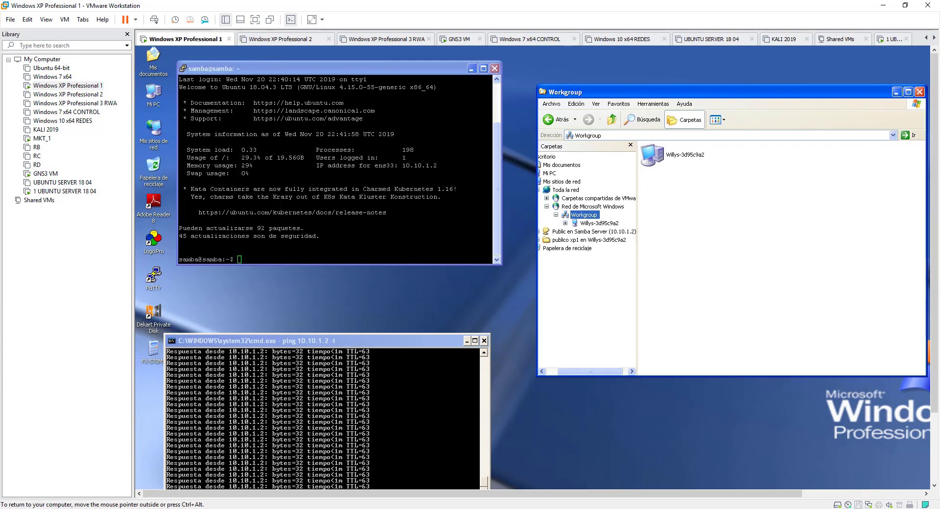
key("alt+F4")
Step: Move the ping output to the upper right and make the Telnet terminal taller
left_click_drag(294, 341, 734, 63)
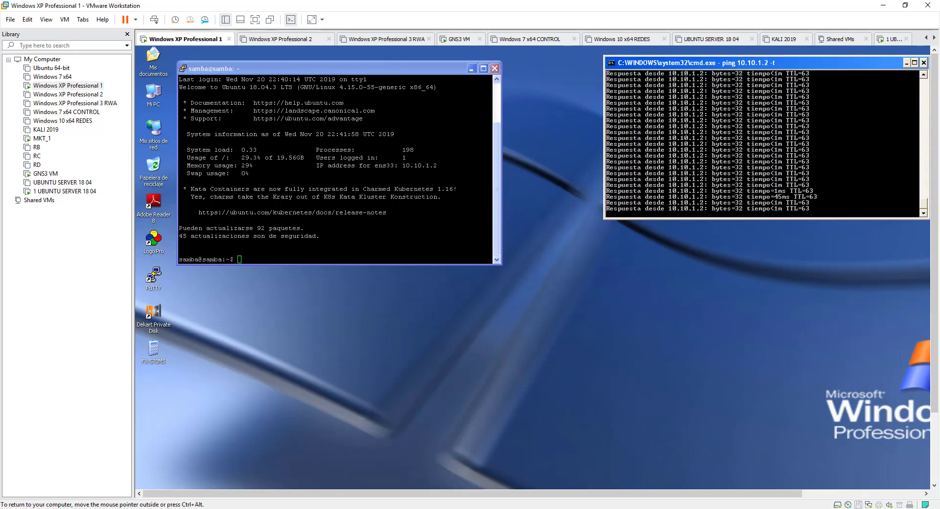
left_click_drag(928, 219, 845, 236)
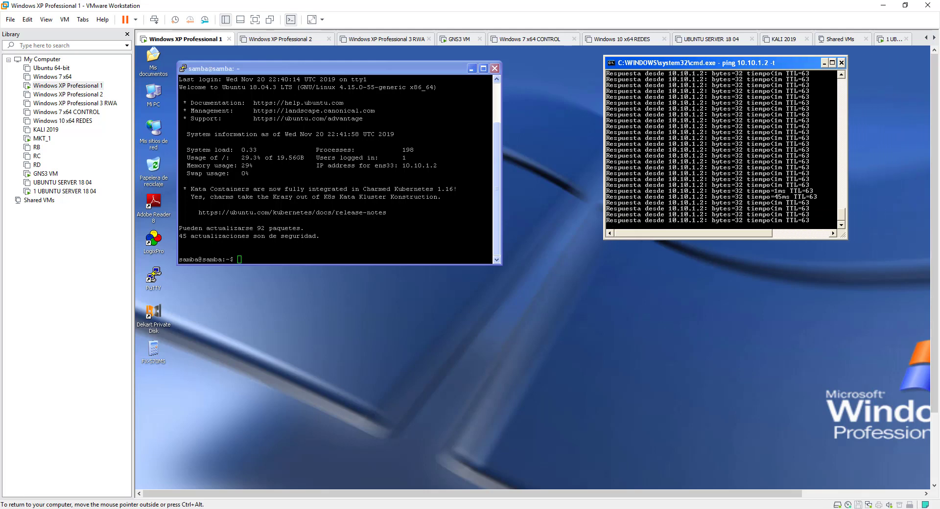
left_click_drag(501, 264, 505, 358)
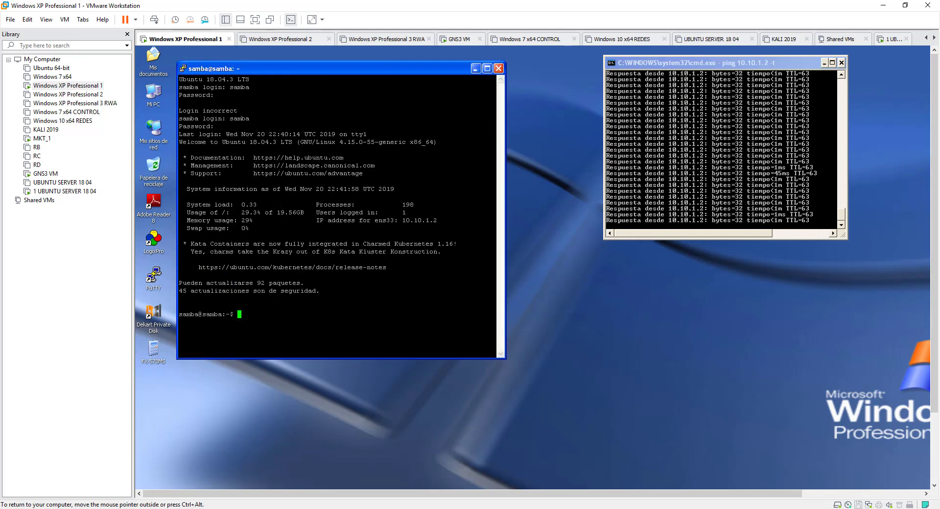